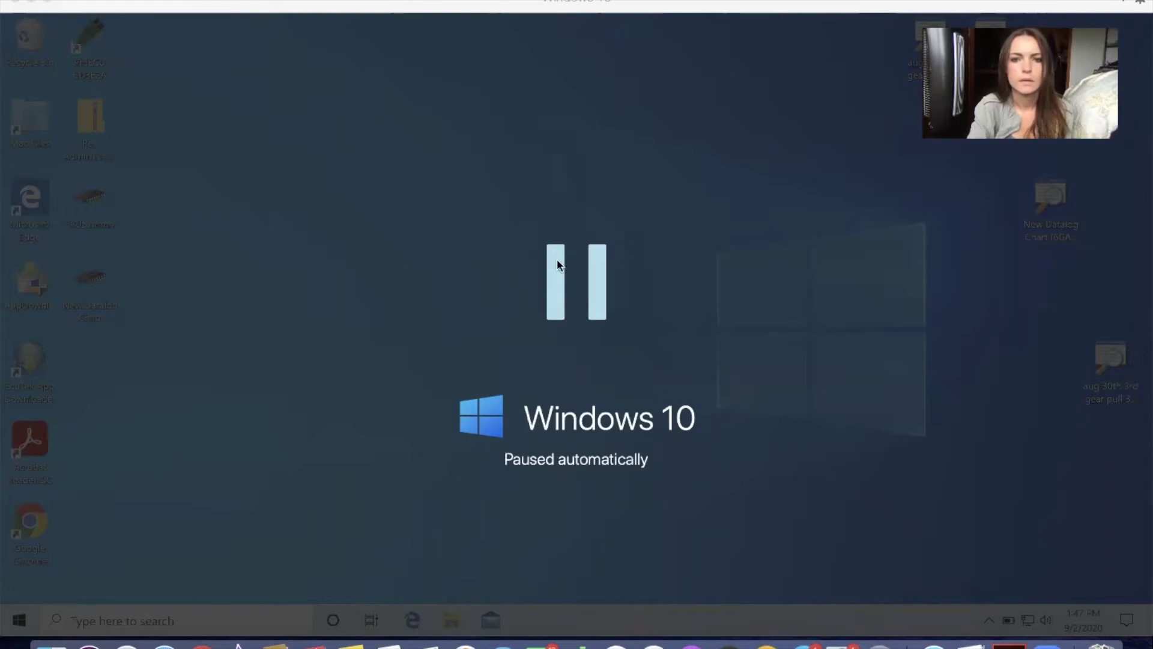
# - Resume the virtual machine and launch AppDownloaderSetup, allowing it to make changes
pyautogui.click(578, 283)
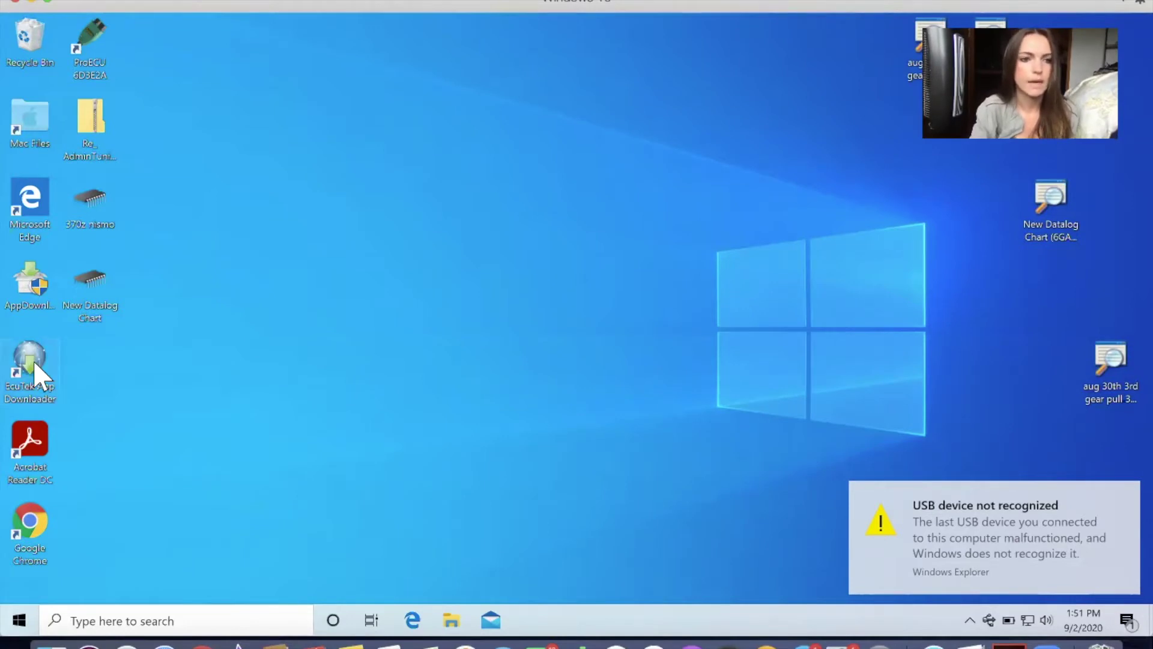
pyautogui.doubleClick(32, 281)
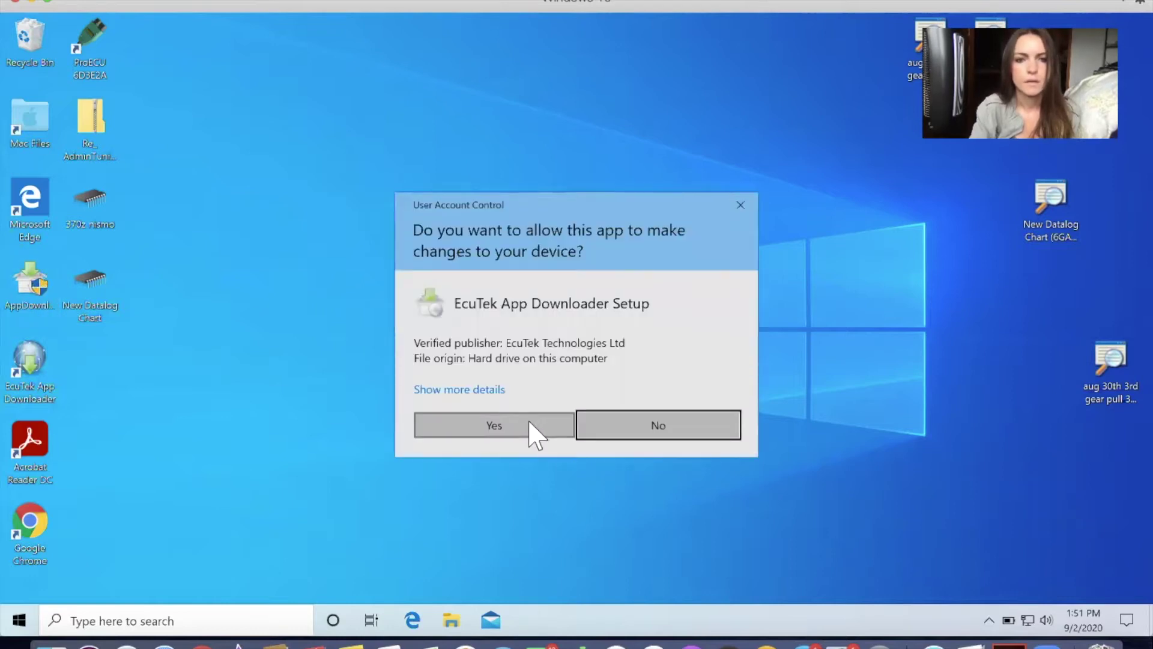
pyautogui.click(529, 423)
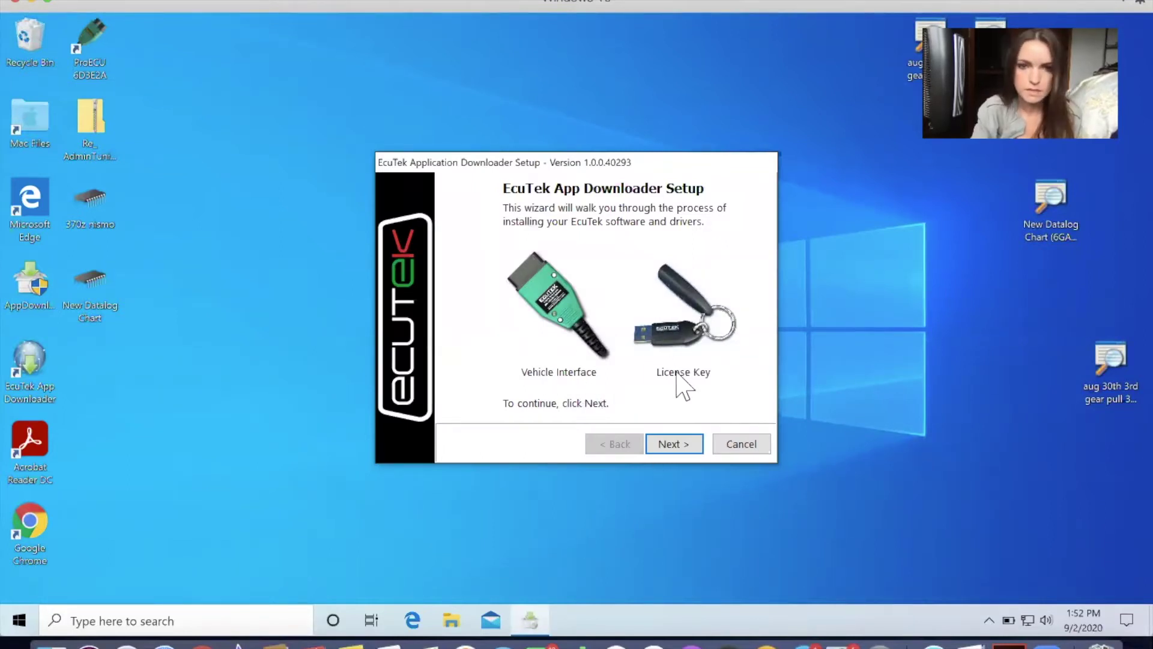
# - Go past the welcome page, install the default components, and pass the vehicle interface check
pyautogui.click(670, 448)
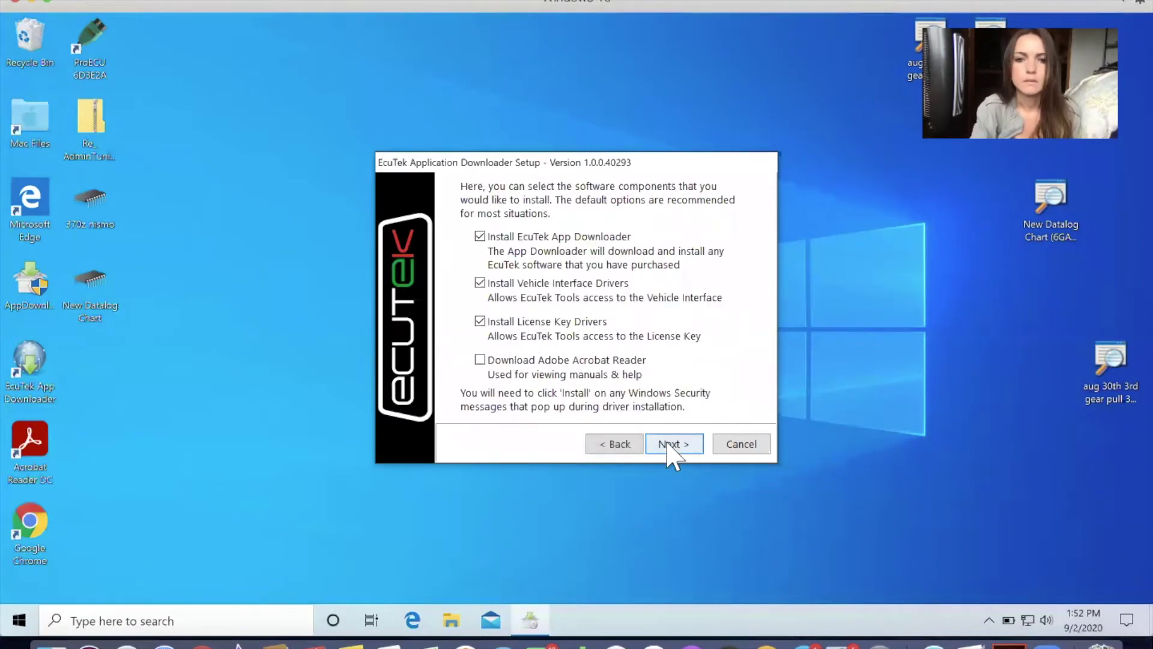
pyautogui.click(670, 444)
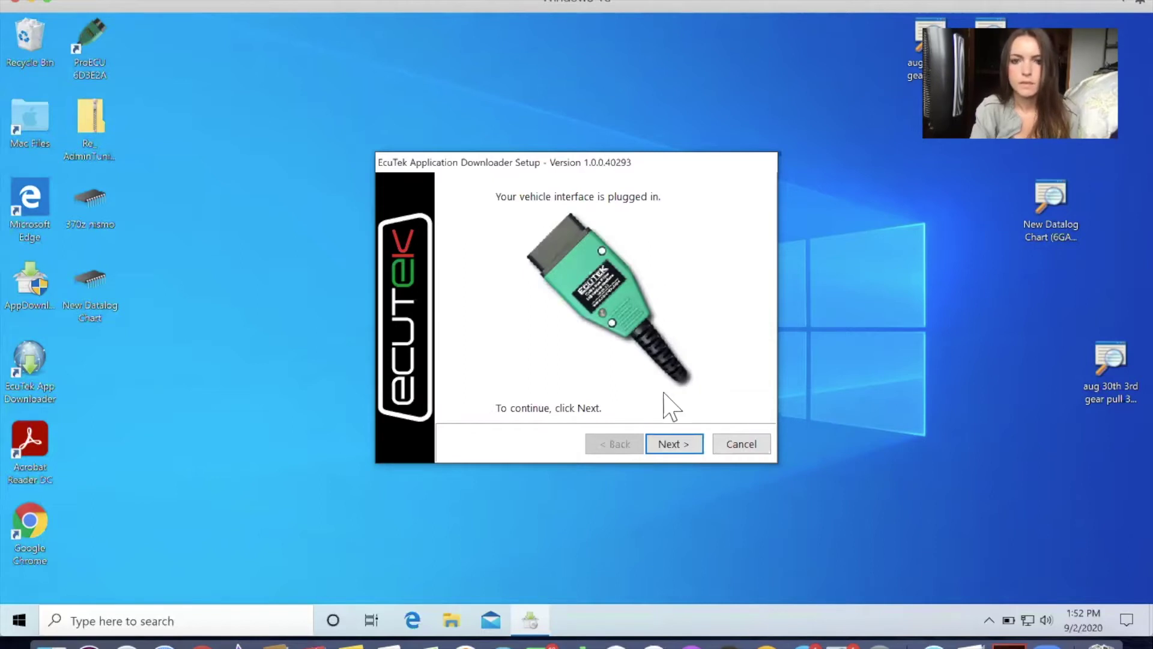
pyautogui.click(673, 447)
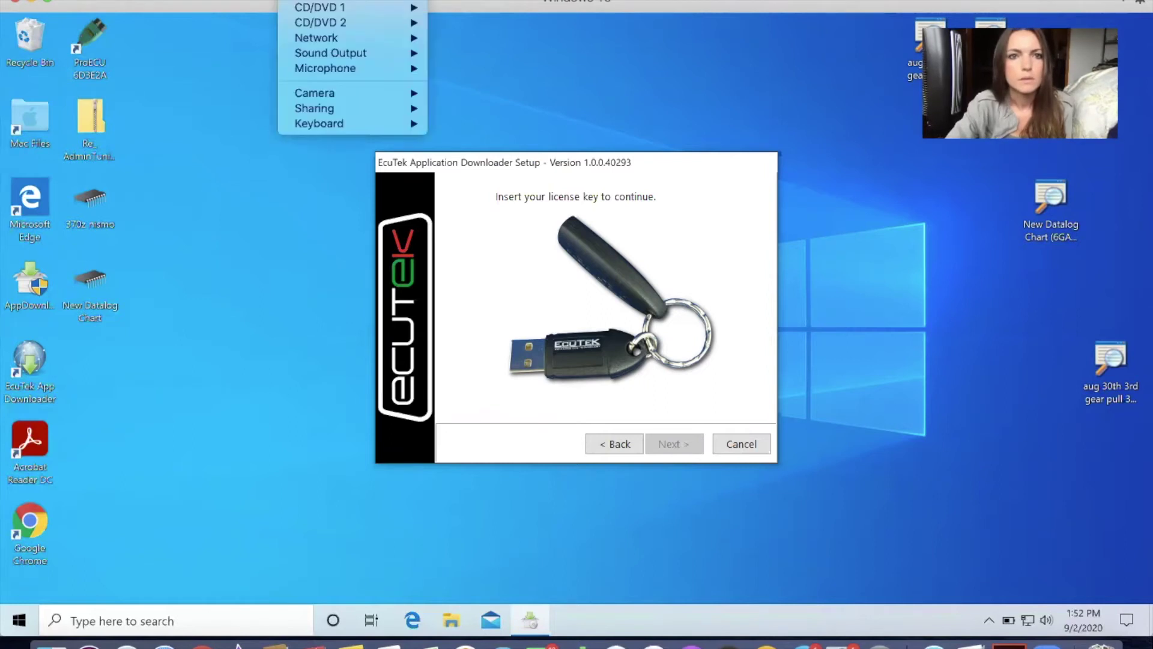
# - Check the VM device list without changes, then return to the license key step
pyautogui.moveTo(336, 1)
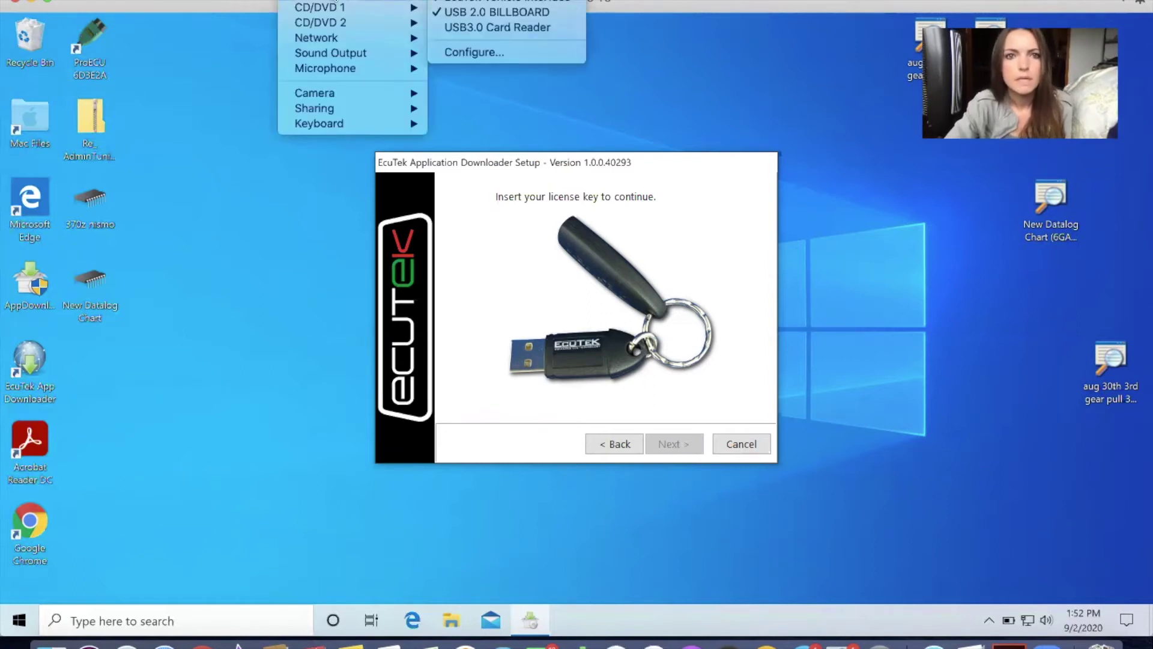
pyautogui.moveTo(416, 22)
pyautogui.moveTo(375, 2)
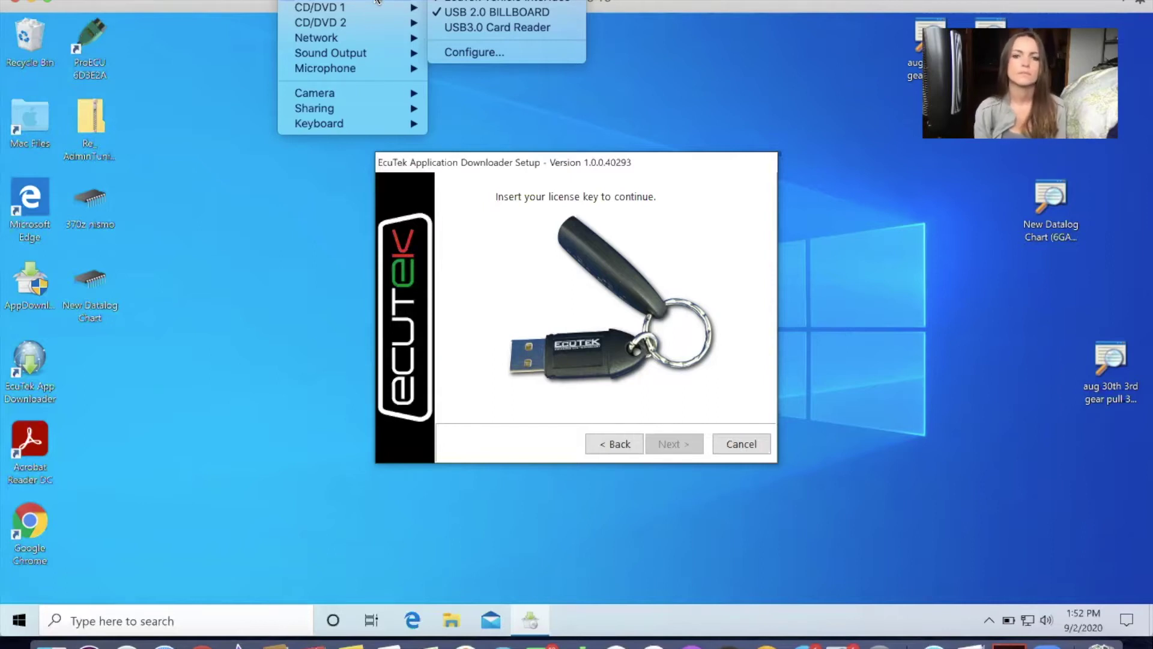
pyautogui.click(533, 73)
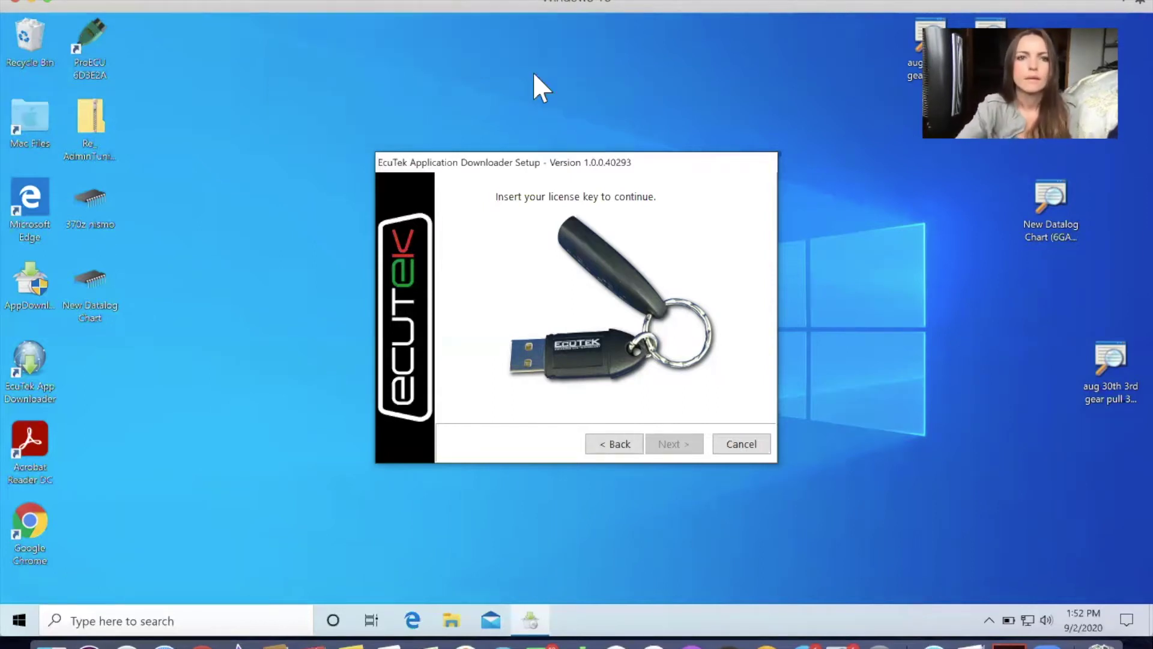
pyautogui.click(300, 1)
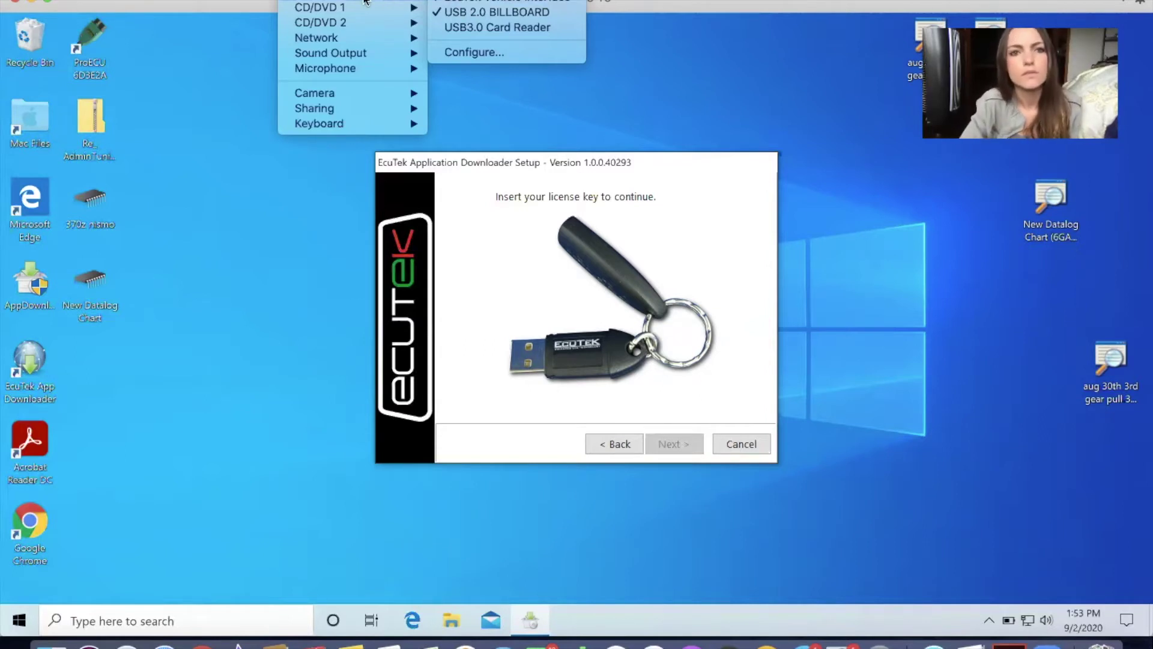
pyautogui.click(492, 12)
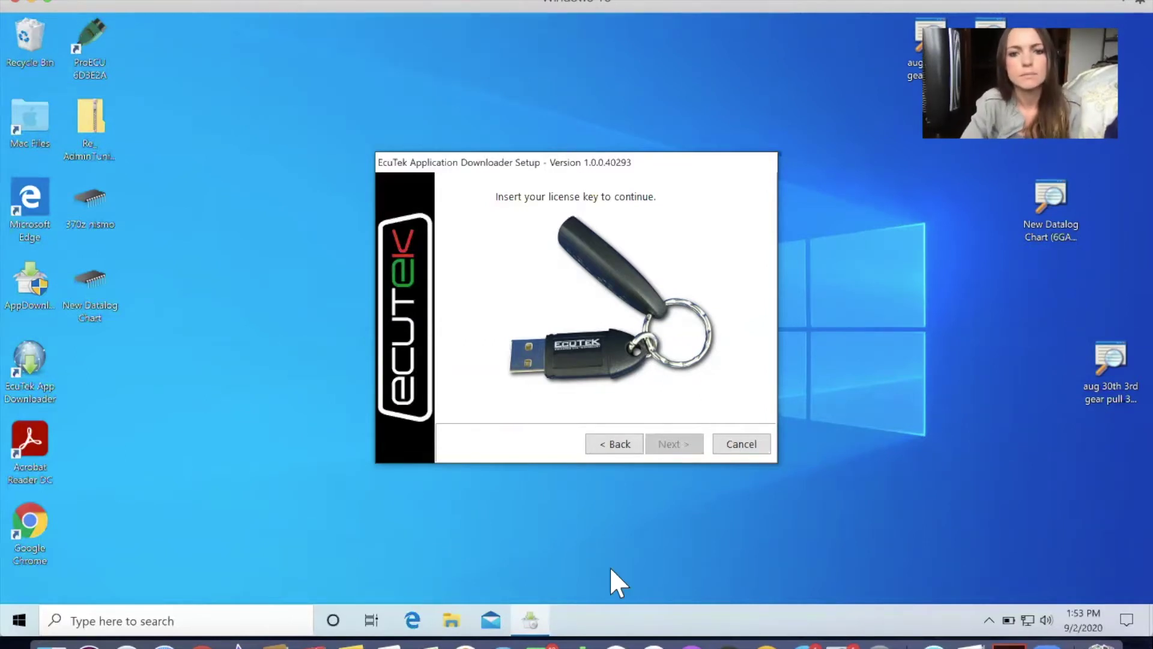
pyautogui.click(620, 449)
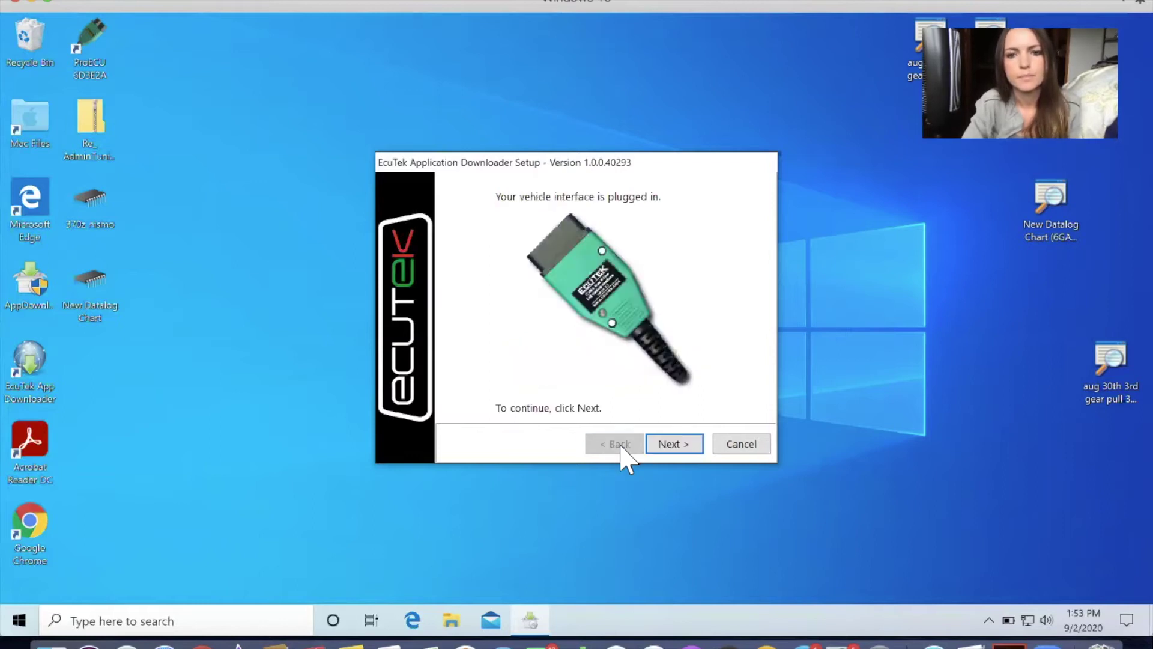
pyautogui.click(683, 446)
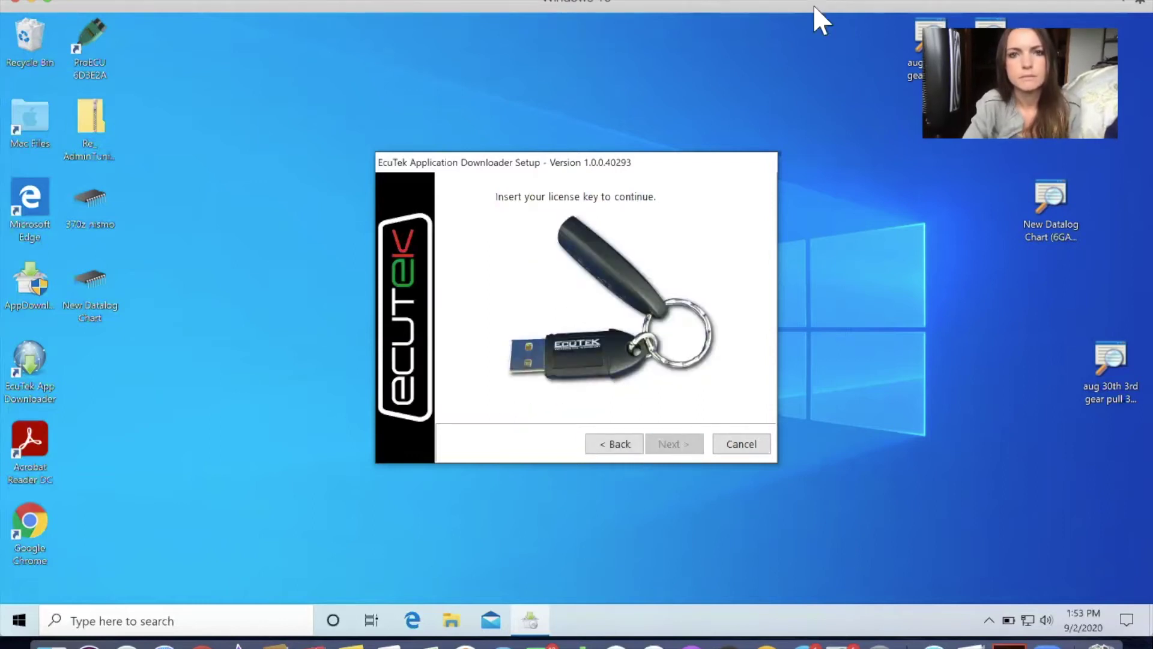
# - Attach the EcuTek USB device to the VM, allow access, and finish setup once detected
pyautogui.click(345, 1)
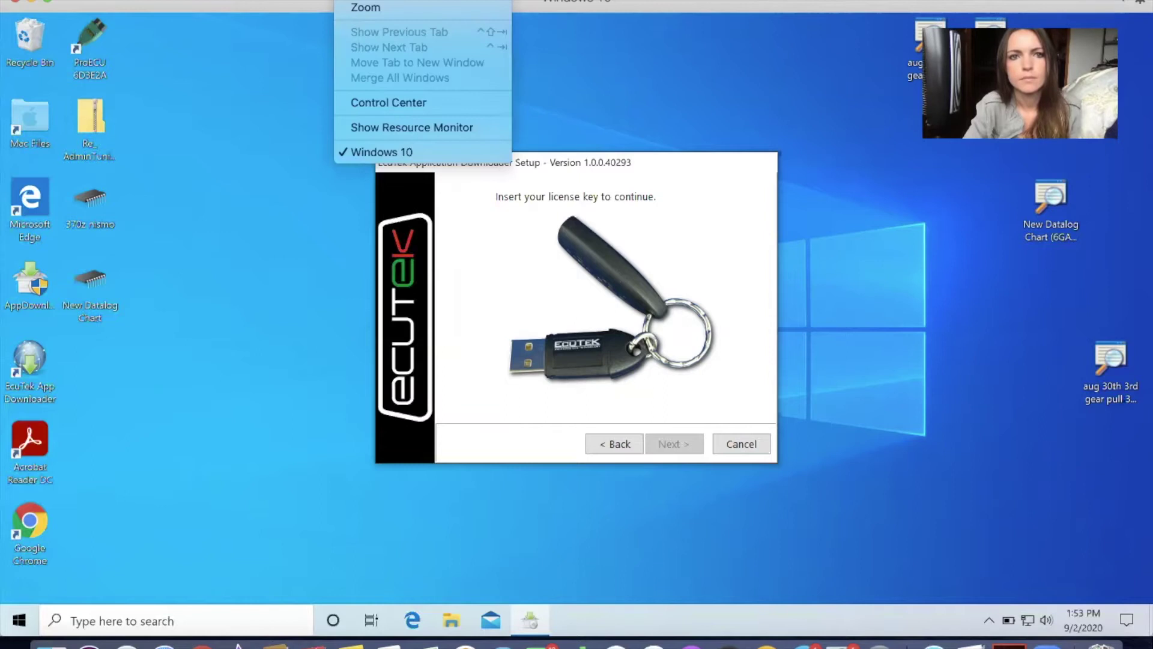
pyautogui.moveTo(328, 3)
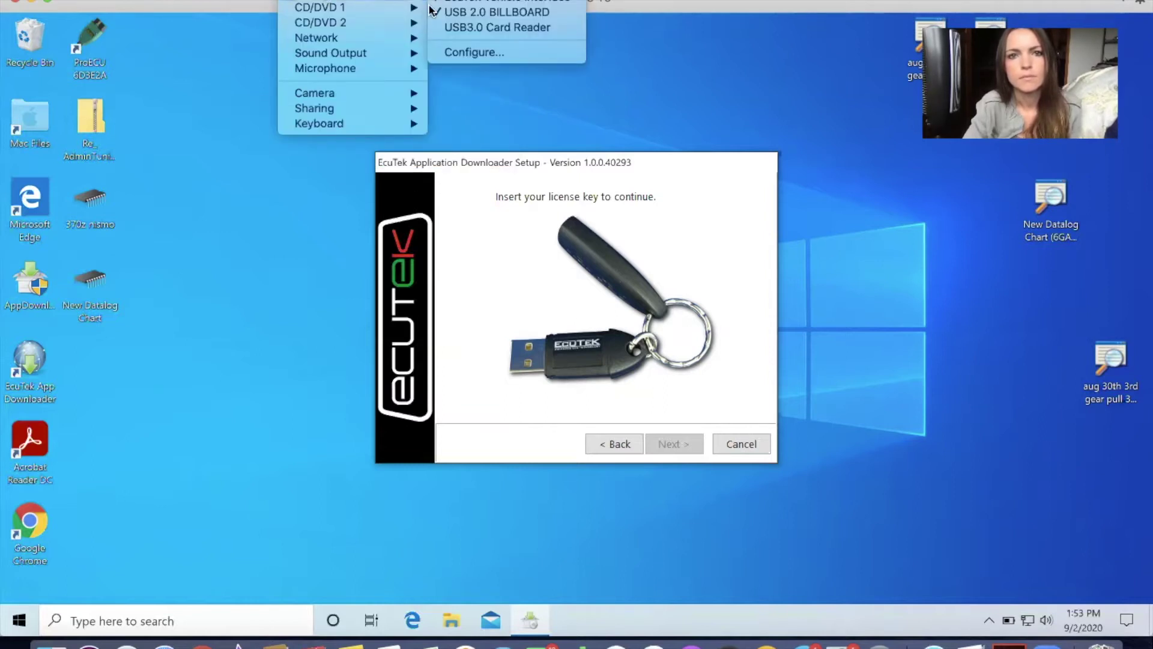
pyautogui.click(520, 2)
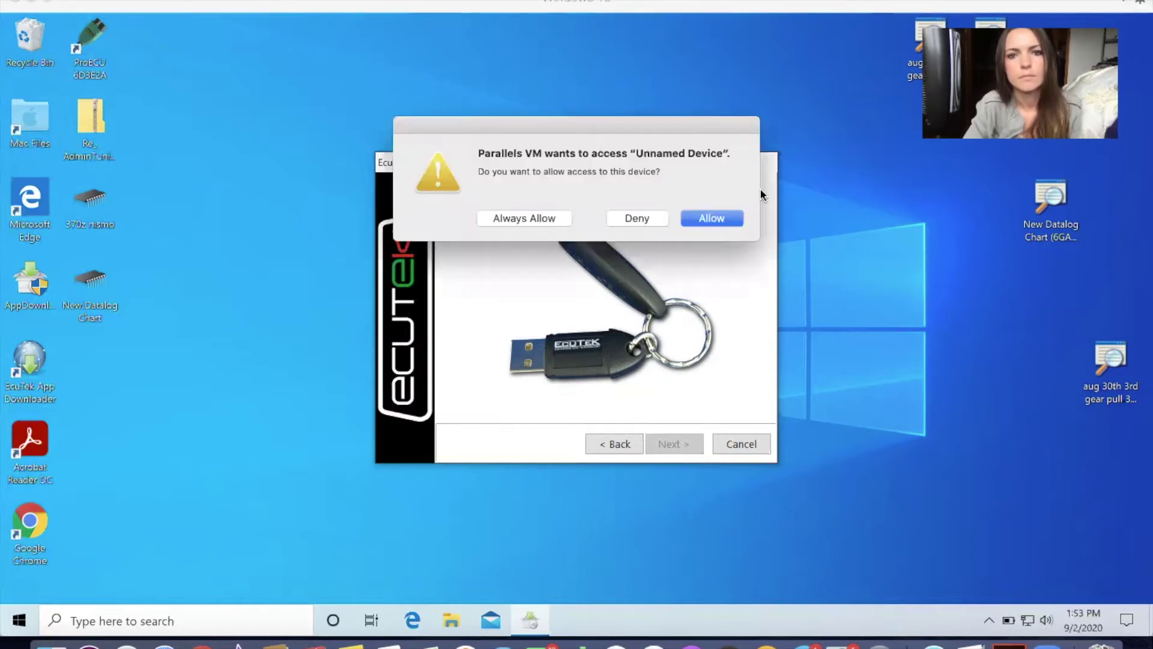
pyautogui.click(698, 220)
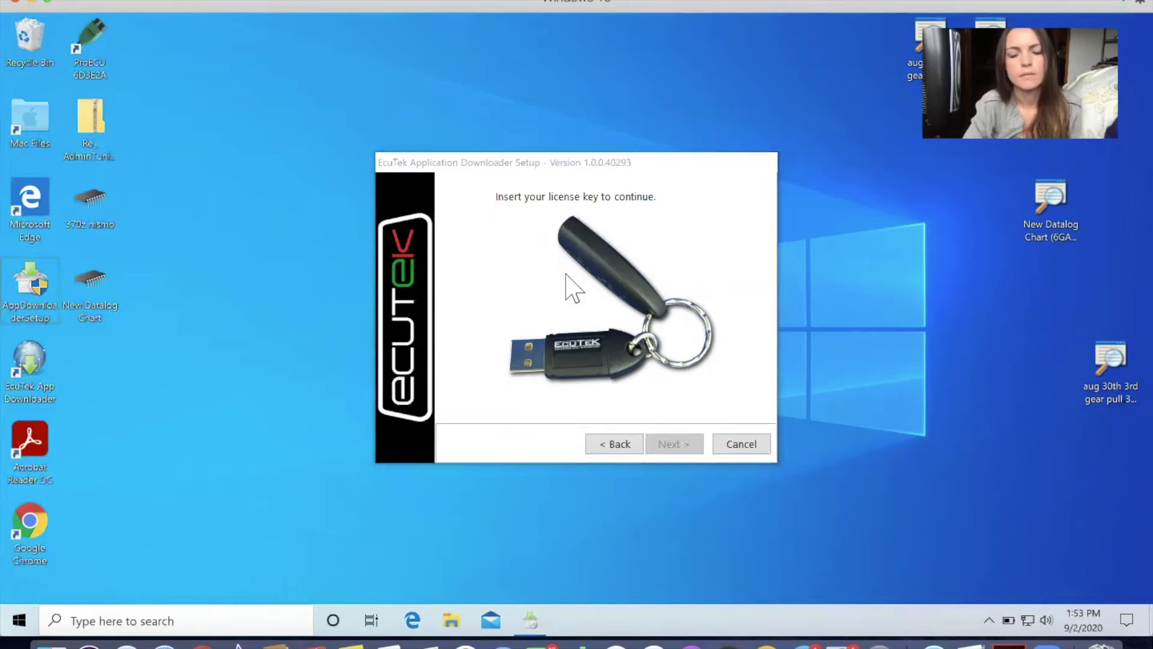
pyautogui.click(673, 448)
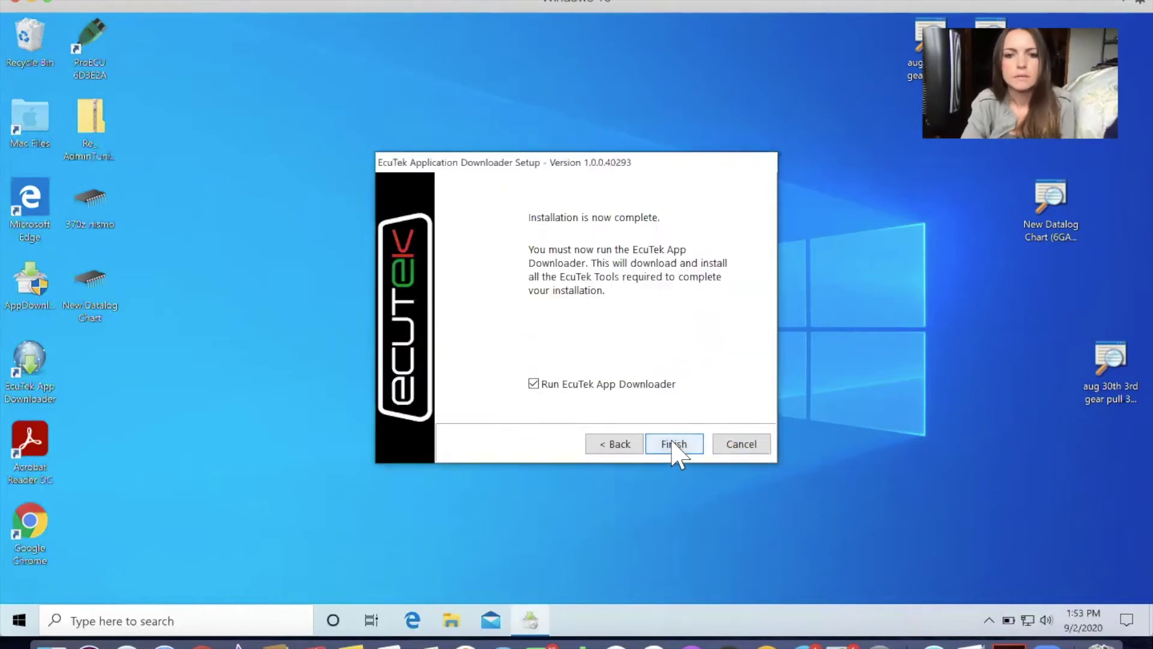
pyautogui.click(680, 446)
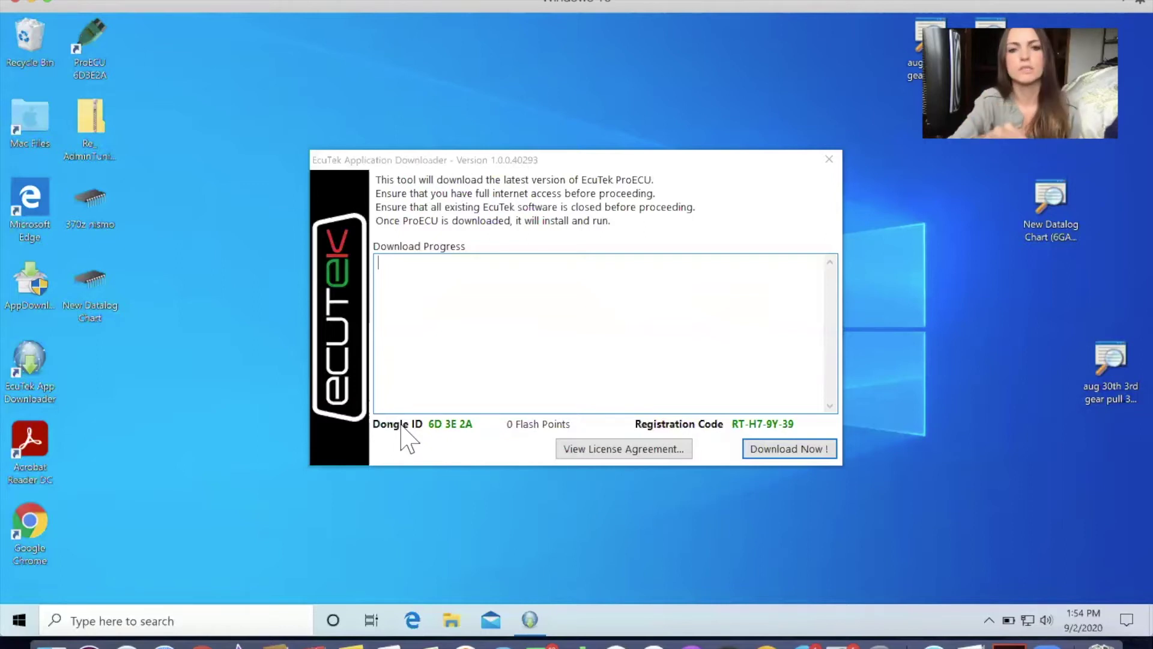
# - Run Download Now, acknowledge ProECU is already up to date, close the downloader, and start ProECU
pyautogui.click(787, 449)
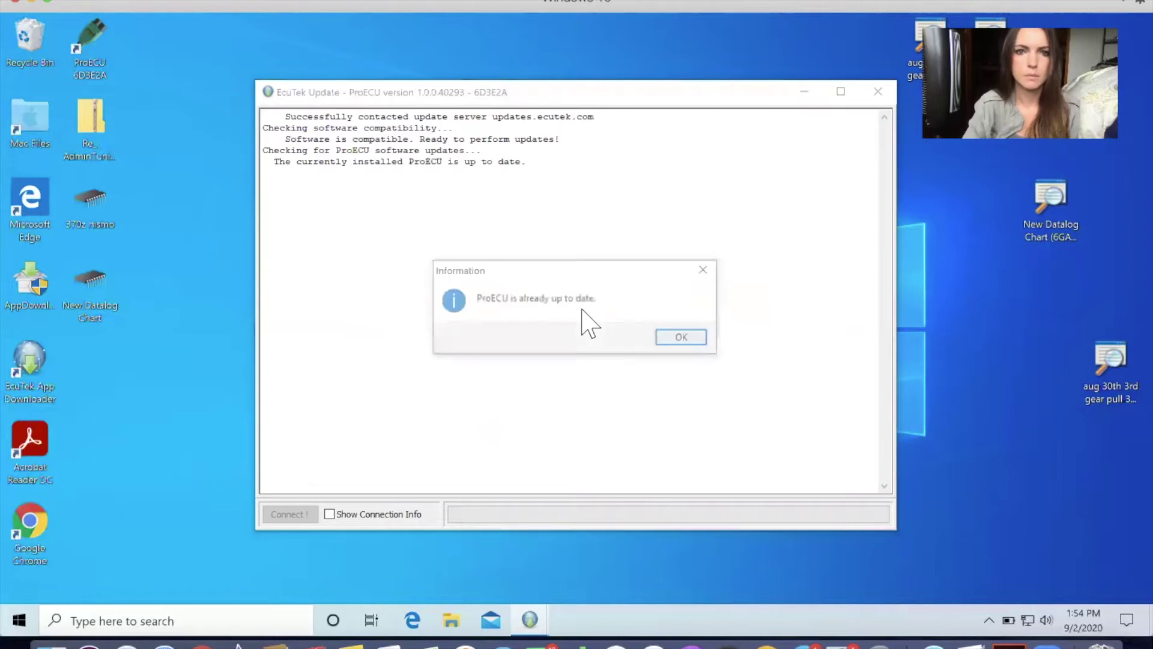
pyautogui.click(685, 338)
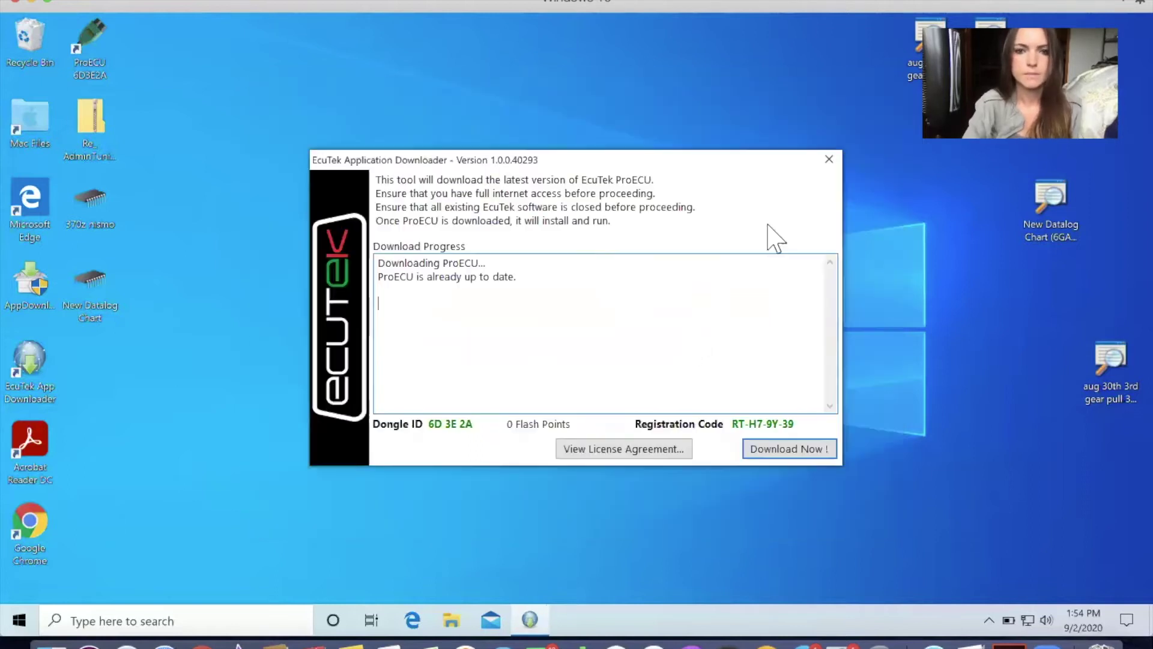
pyautogui.click(829, 159)
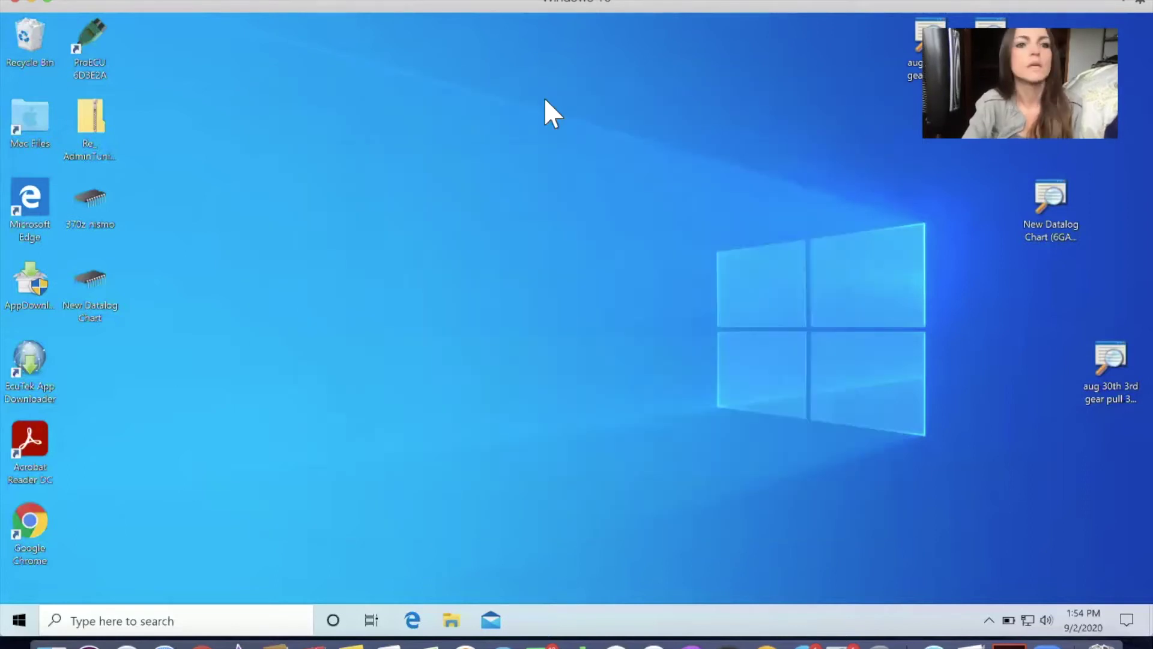
pyautogui.doubleClick(87, 34)
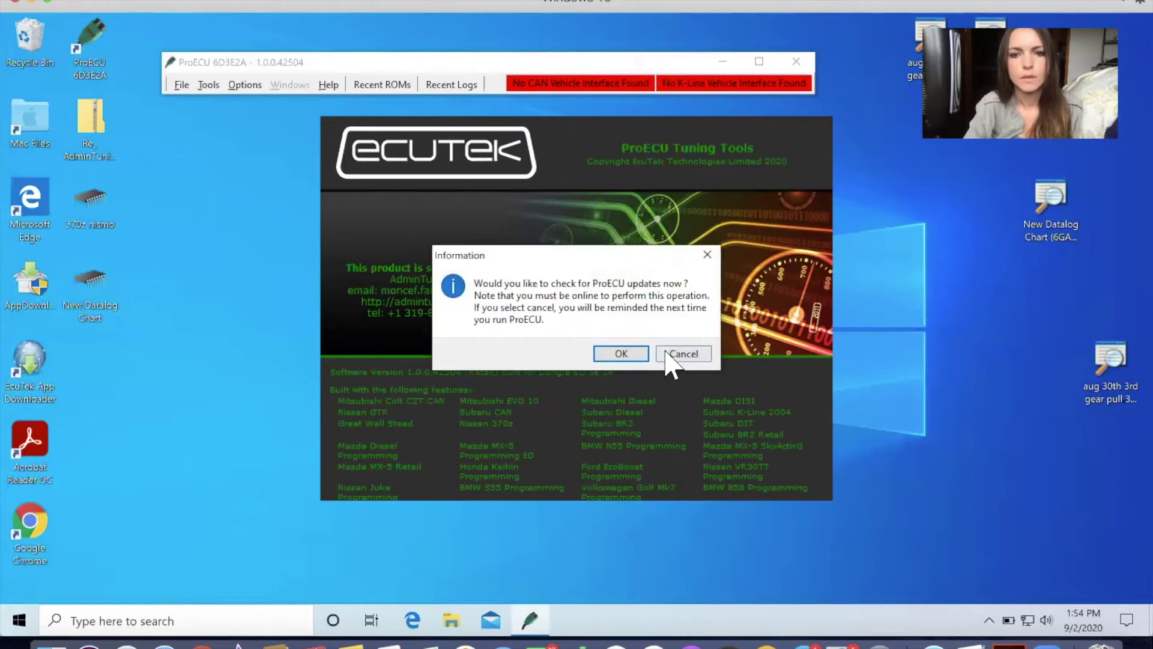
# - Skip the update check and connect the EcuTek Vehicle Interface USB device to the VM
pyautogui.click(666, 354)
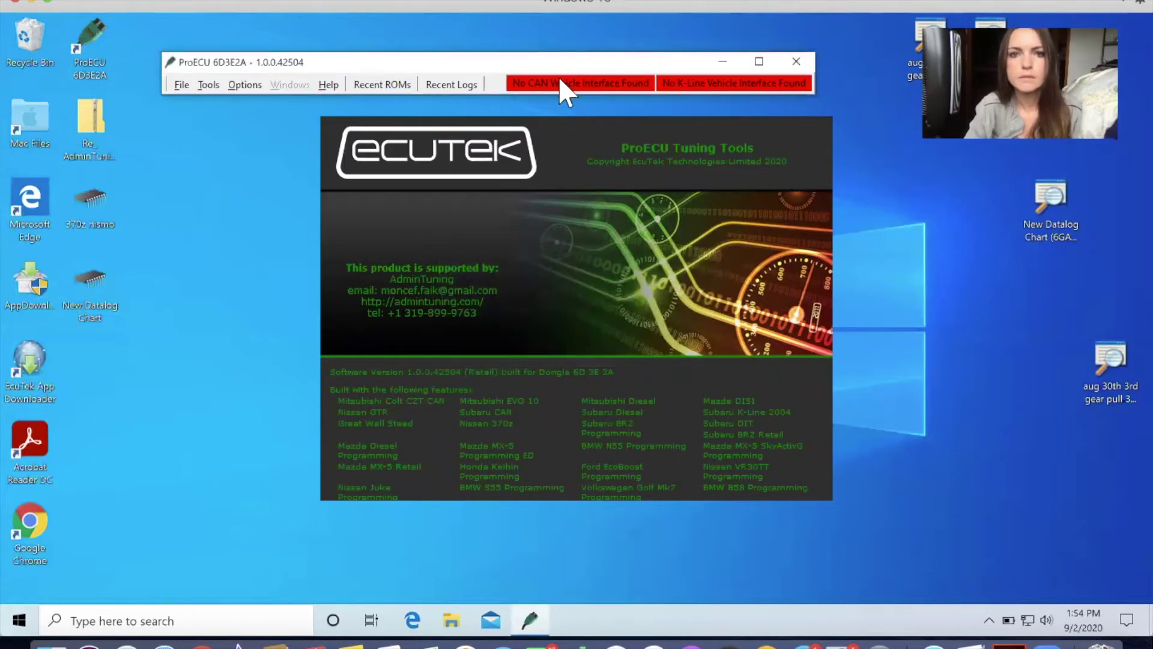
pyautogui.click(329, 1)
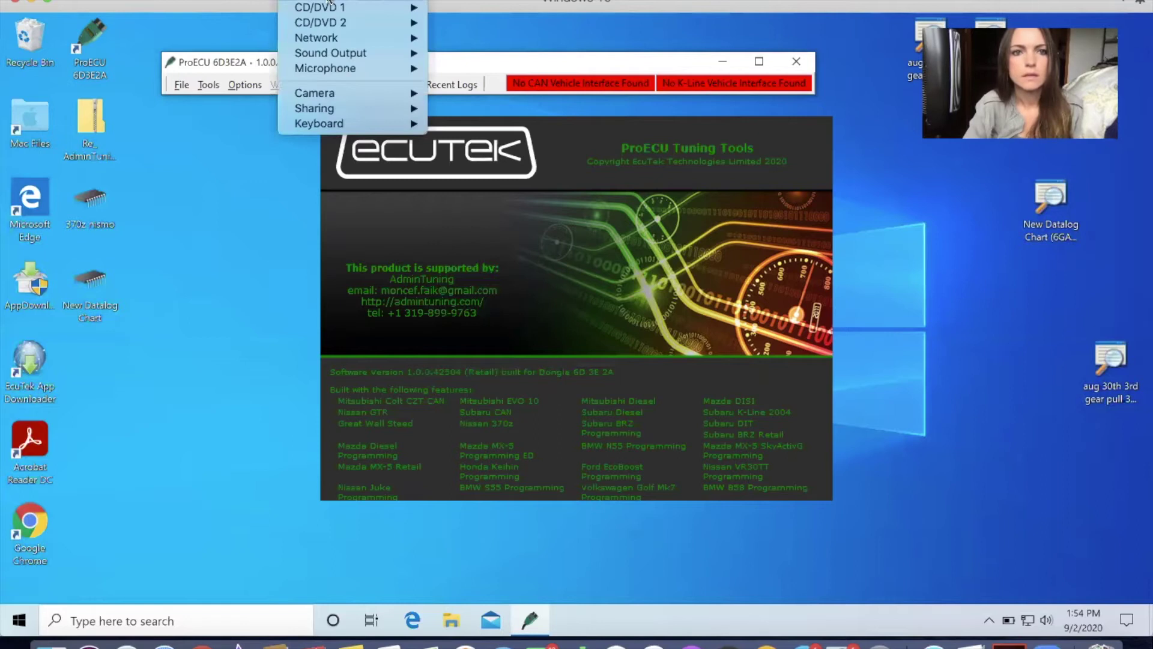
pyautogui.moveTo(329, 2)
pyautogui.click(501, 13)
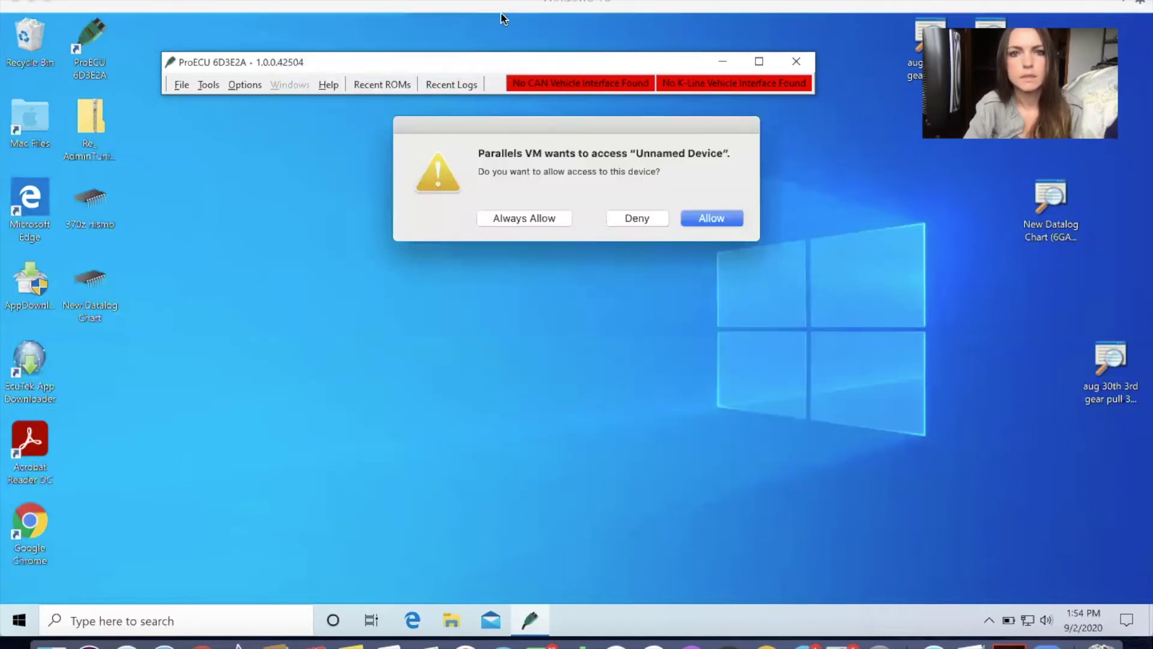
pyautogui.click(709, 218)
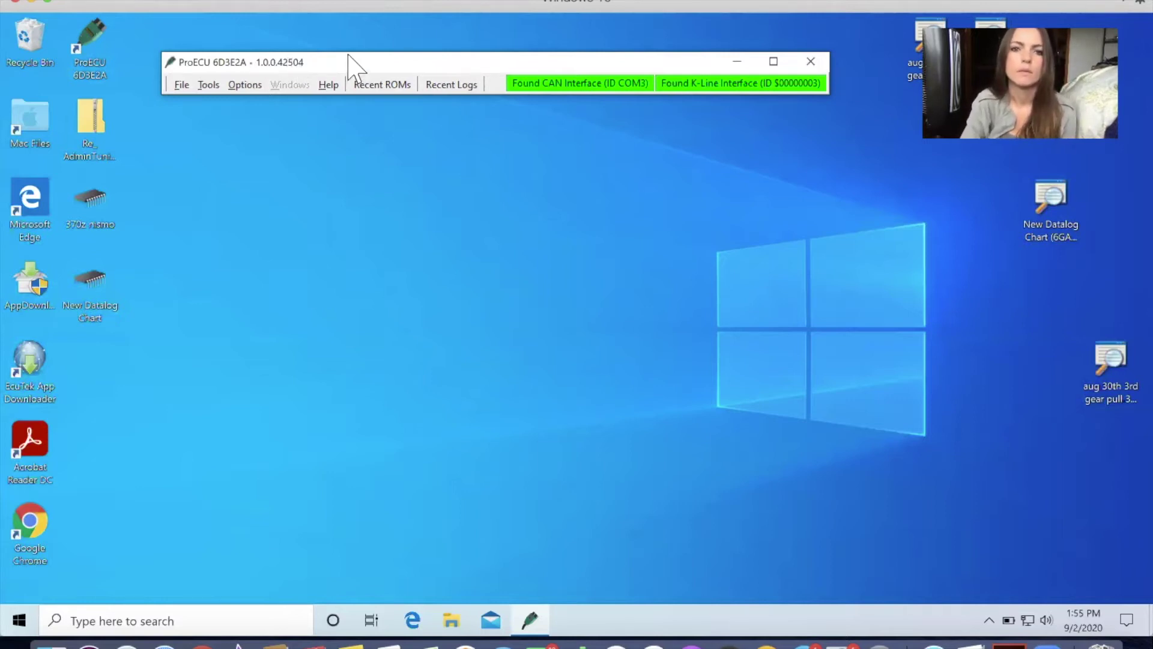
# - Choose Tools > Detect Vehicle (F3) to scan for the car's ECUs
pyautogui.click(205, 84)
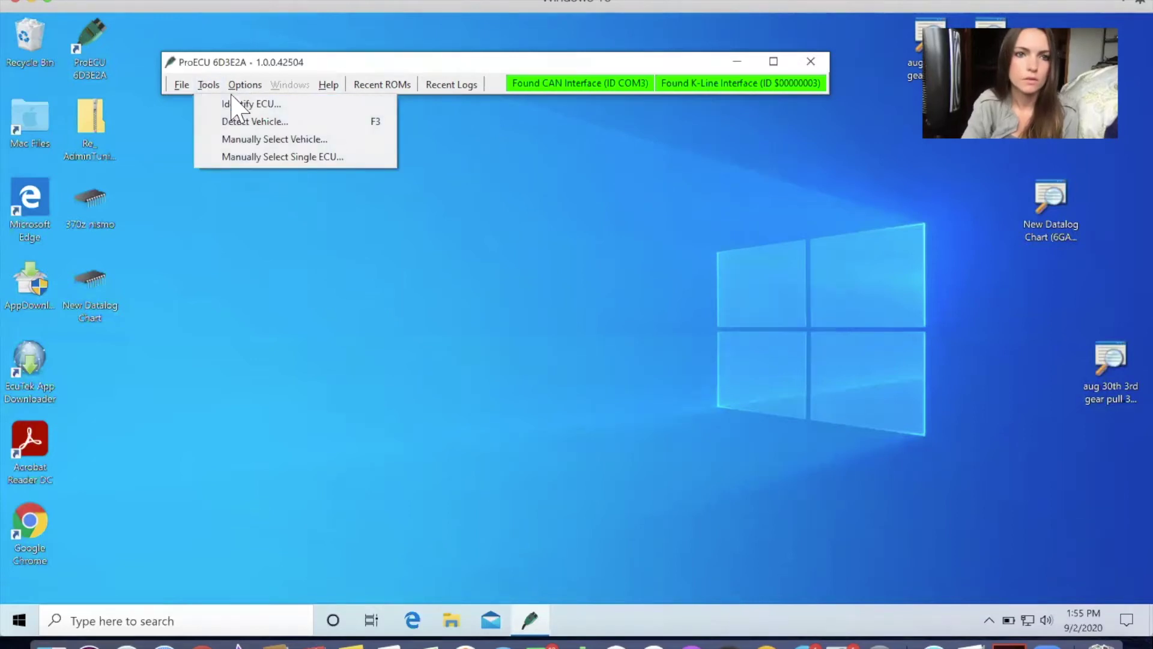
pyautogui.moveTo(245, 84)
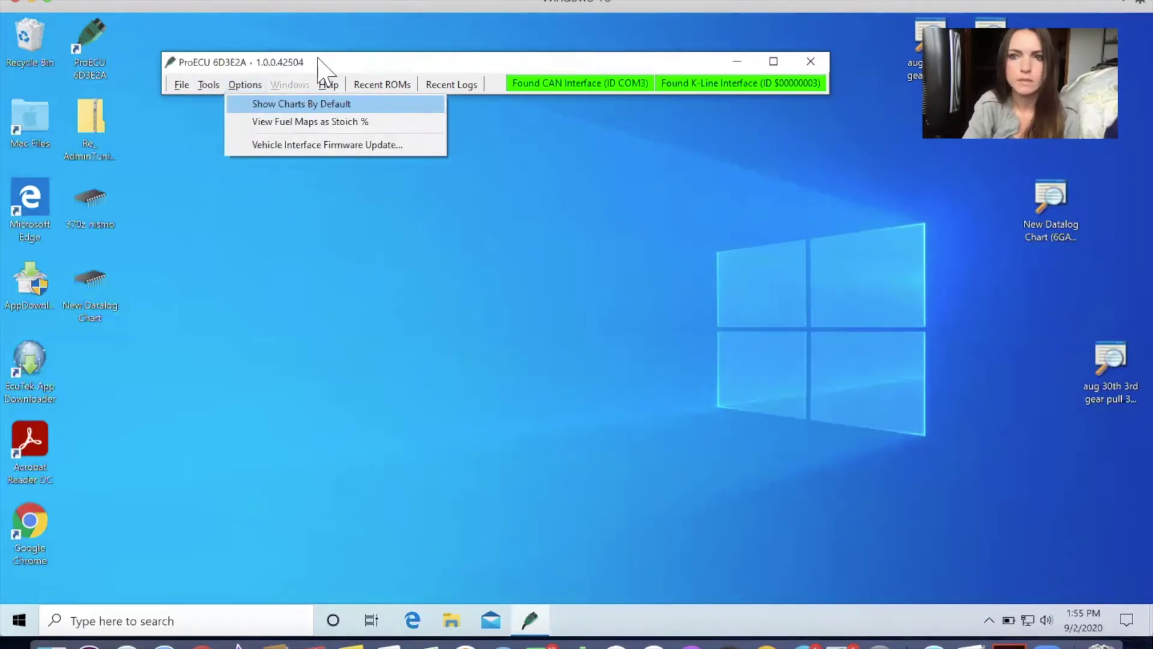
pyautogui.moveTo(208, 84)
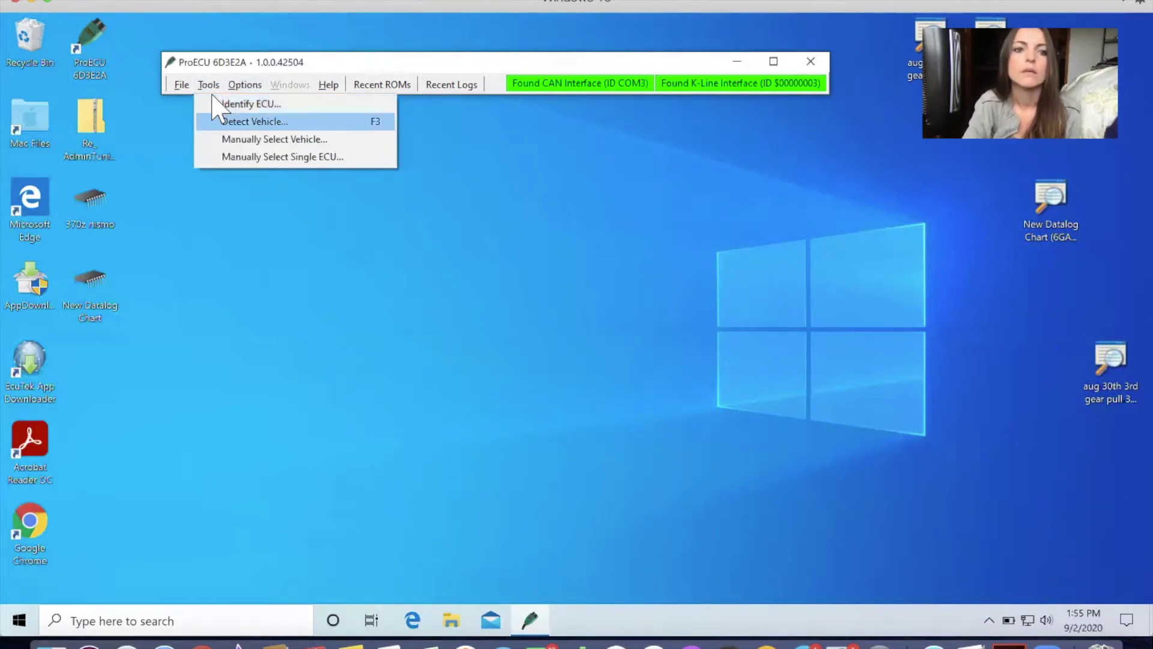
pyautogui.click(264, 120)
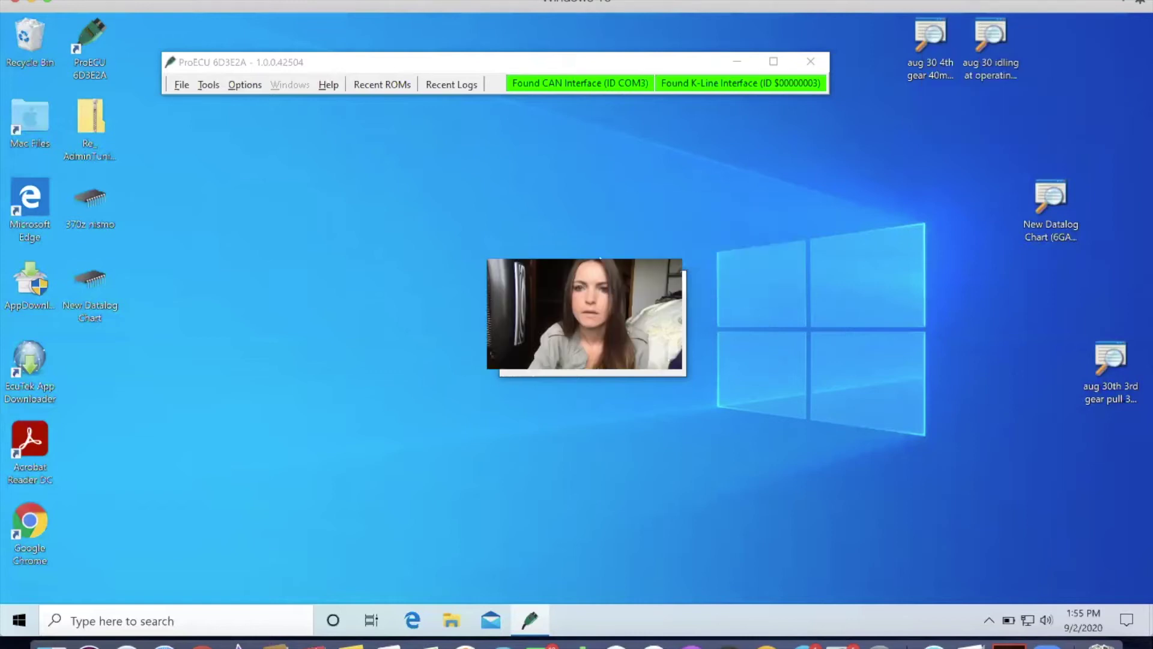
# - Open the aug 30 4th gear datalog, dismiss the warning, and close ProECU answering No
pyautogui.click(932, 63)
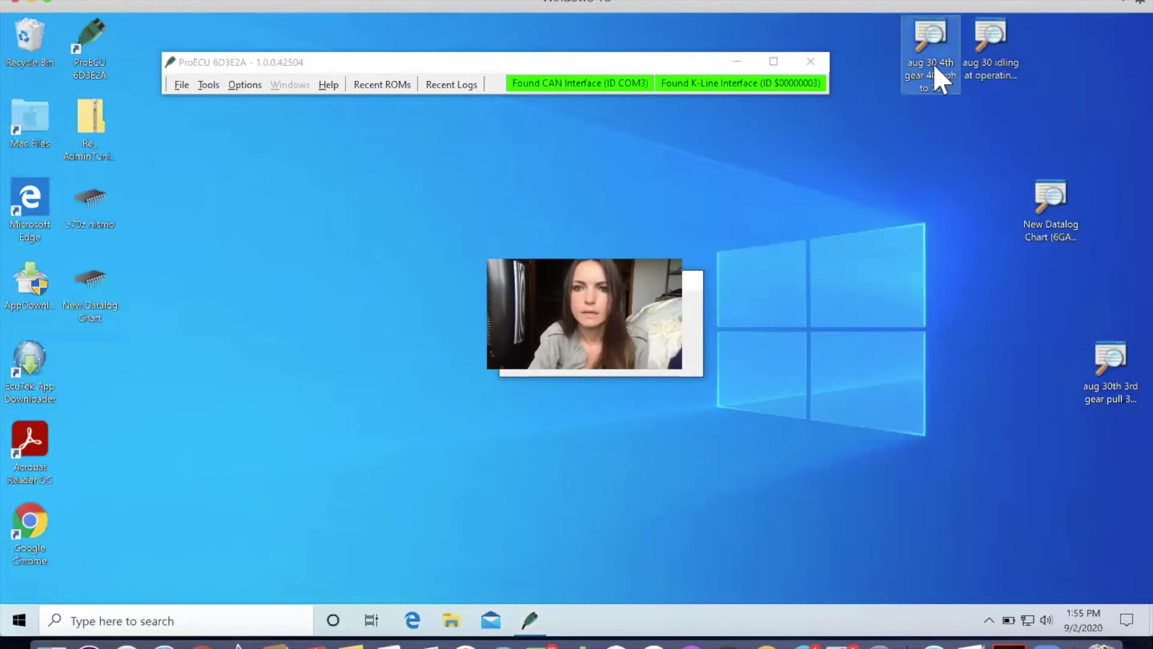
pyautogui.doubleClick(932, 63)
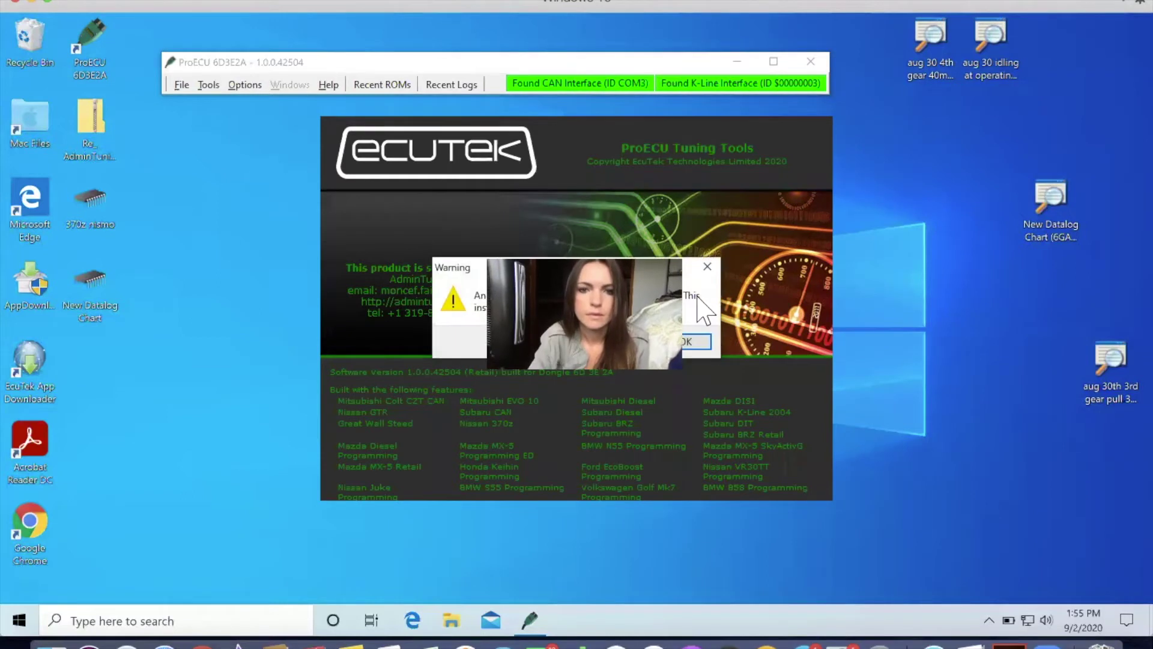
pyautogui.click(695, 339)
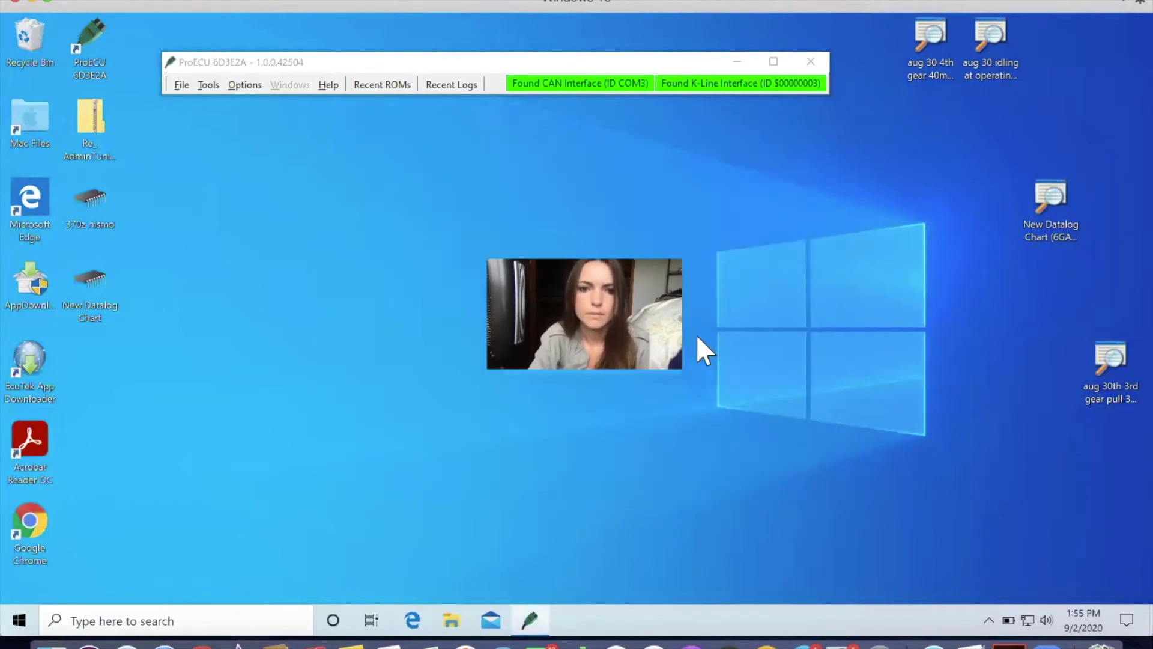
pyautogui.click(810, 61)
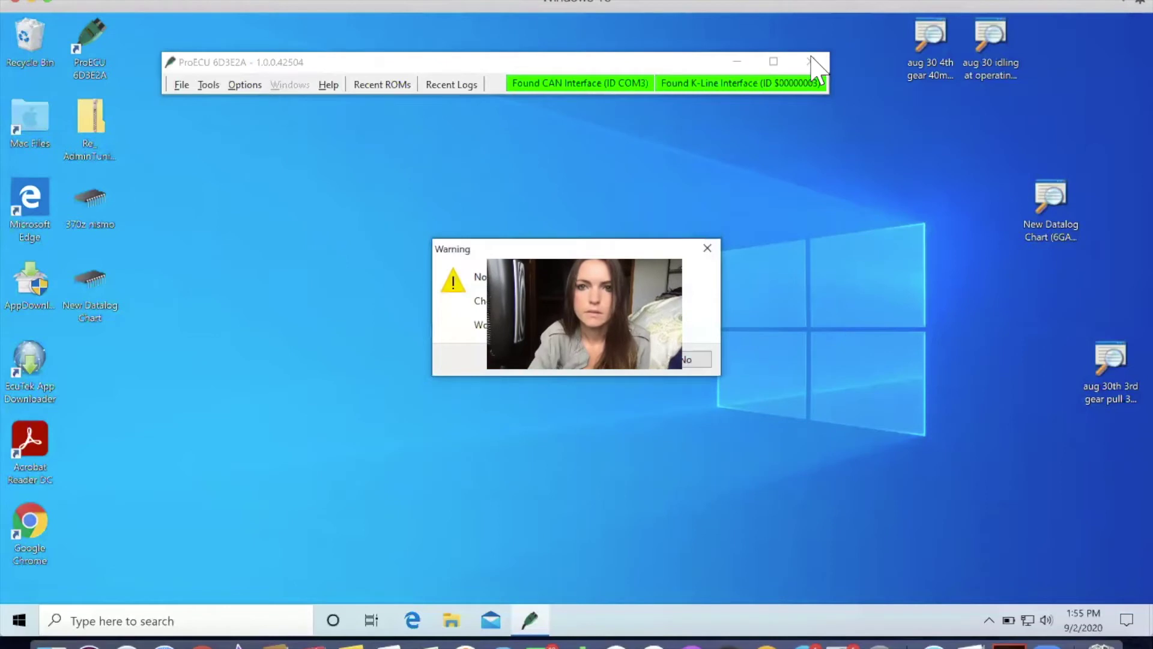
pyautogui.click(689, 359)
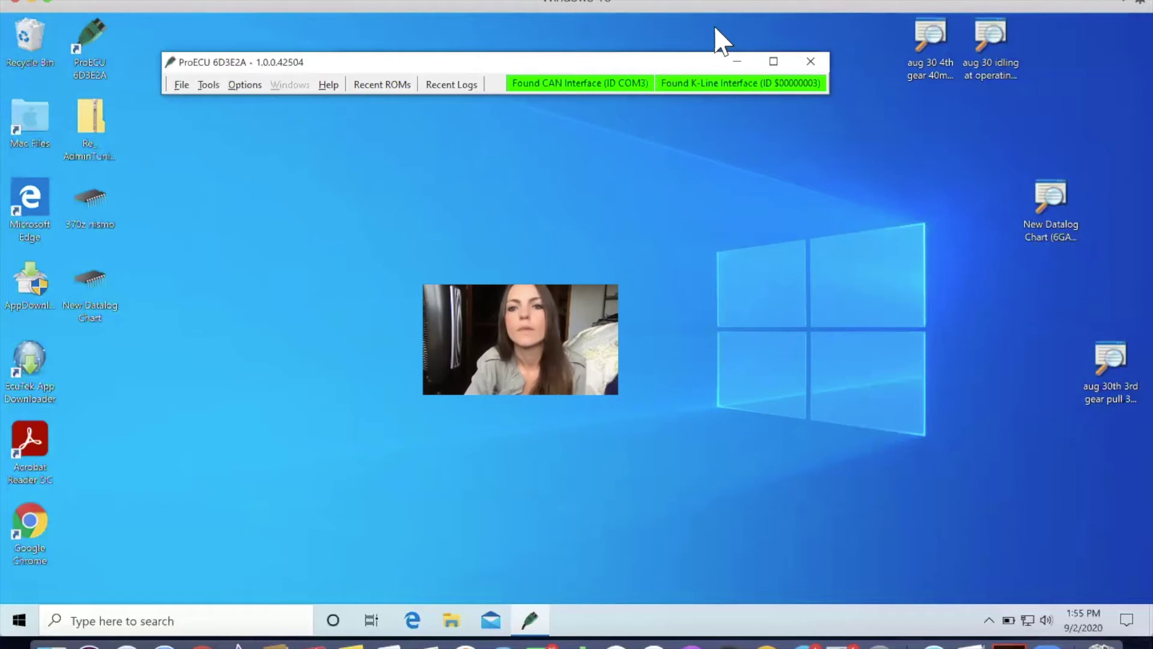
pyautogui.click(811, 61)
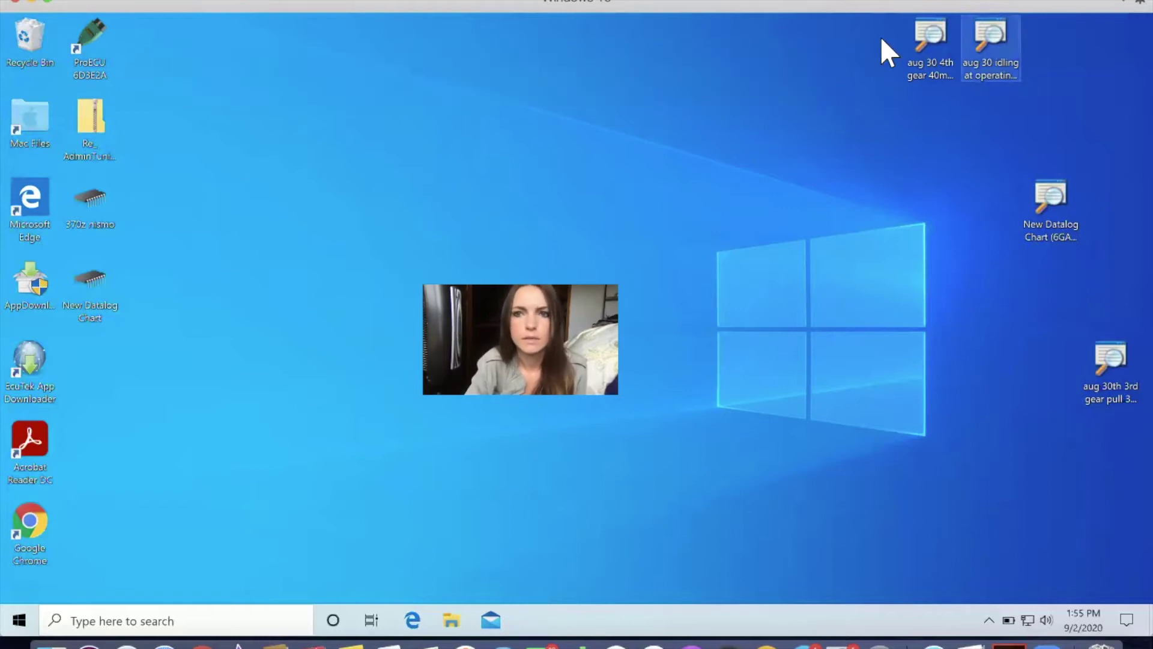
# - Open the 'aug 30 idling' datalog in ProECU and accept the software update check
pyautogui.click(938, 63)
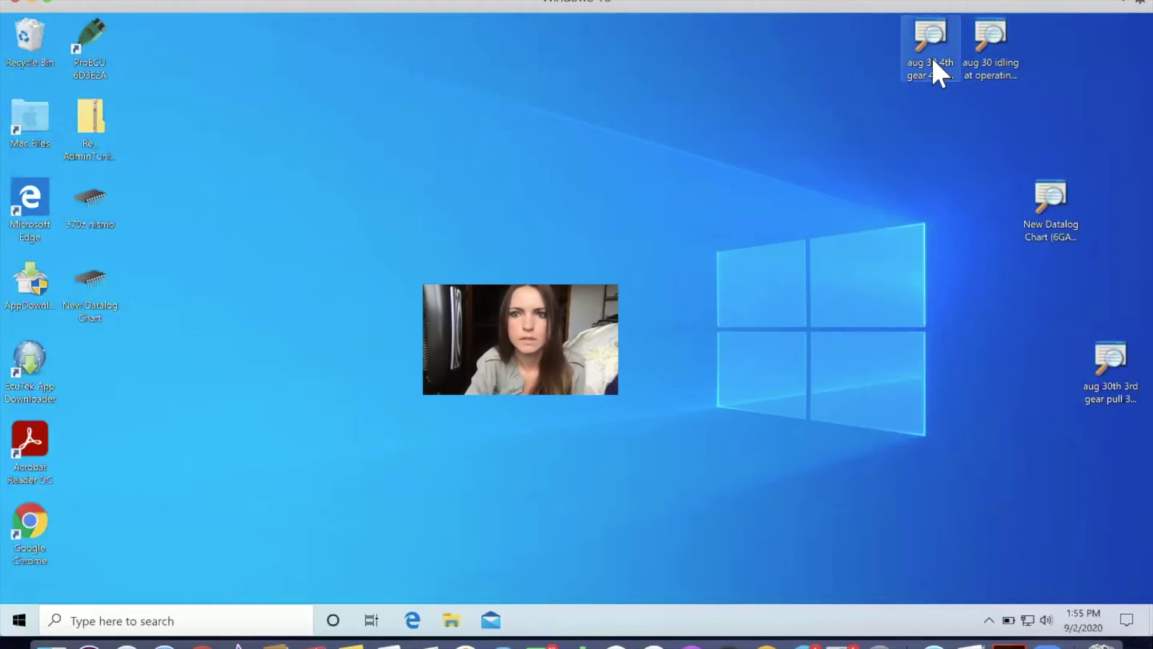
pyautogui.click(984, 63)
pyautogui.doubleClick(996, 48)
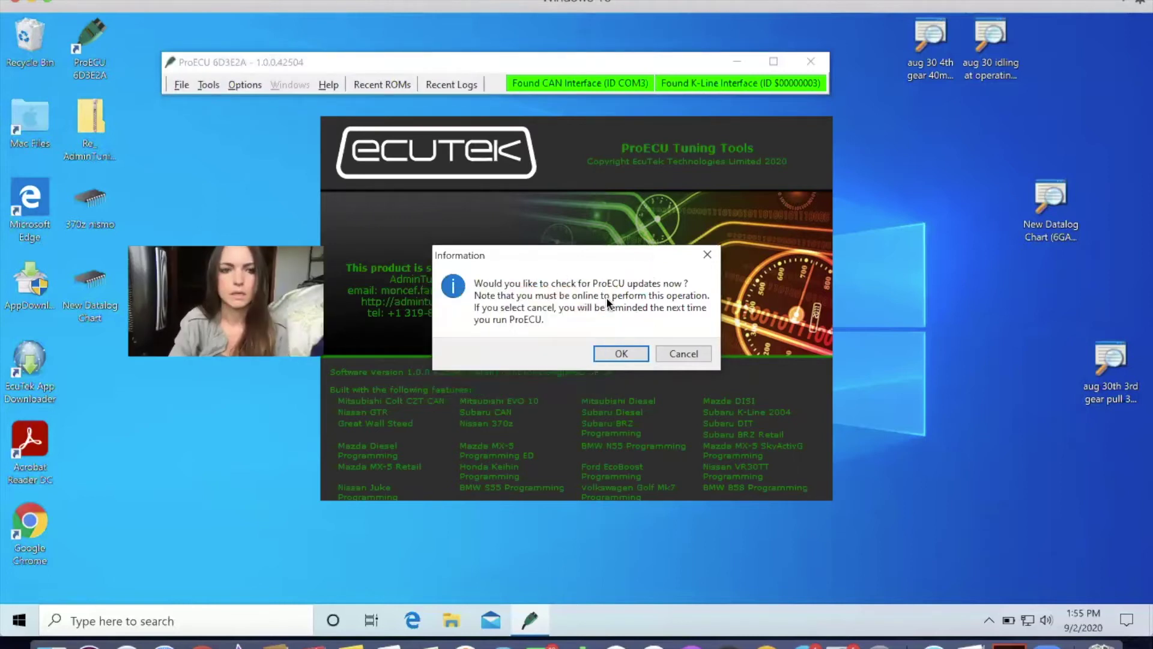
pyautogui.click(621, 352)
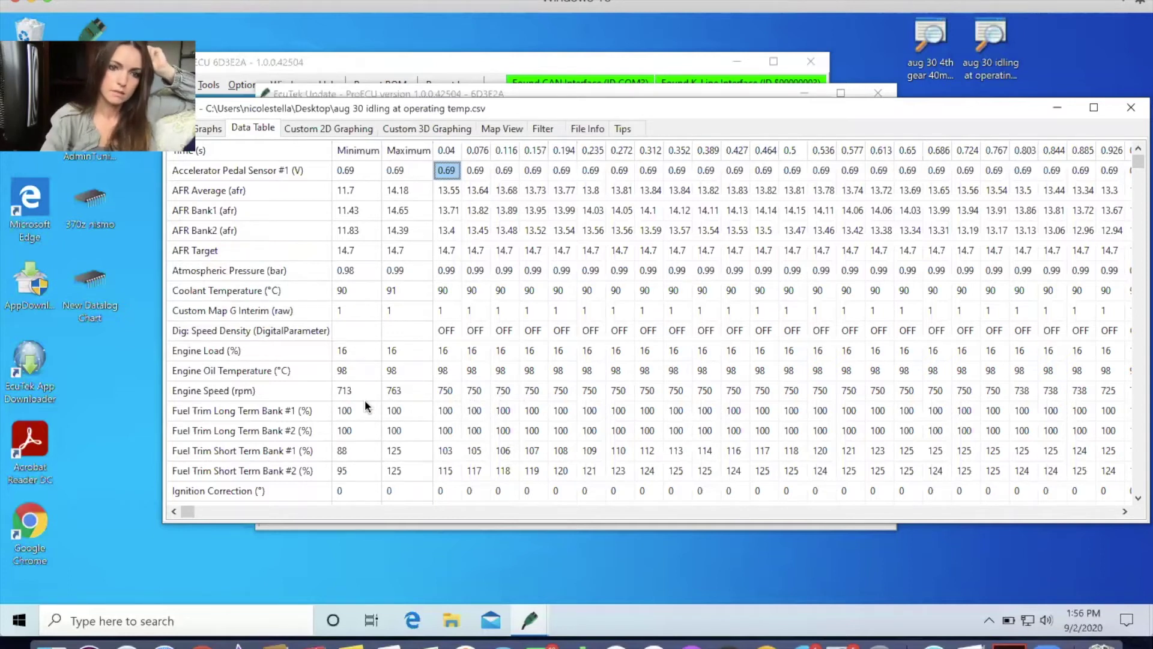
# - Browse the idling log's Data Table from the AFR Average row across all columns, then close it
pyautogui.moveTo(619, 113); pyautogui.dragTo(604, 96)
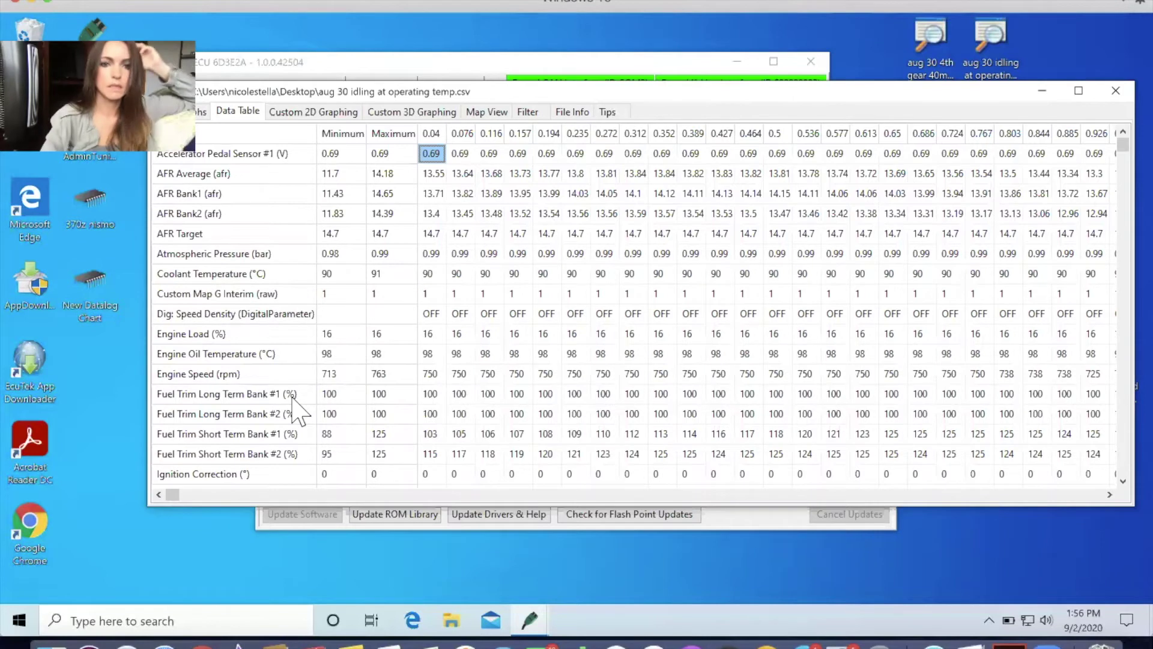
pyautogui.press('Down')
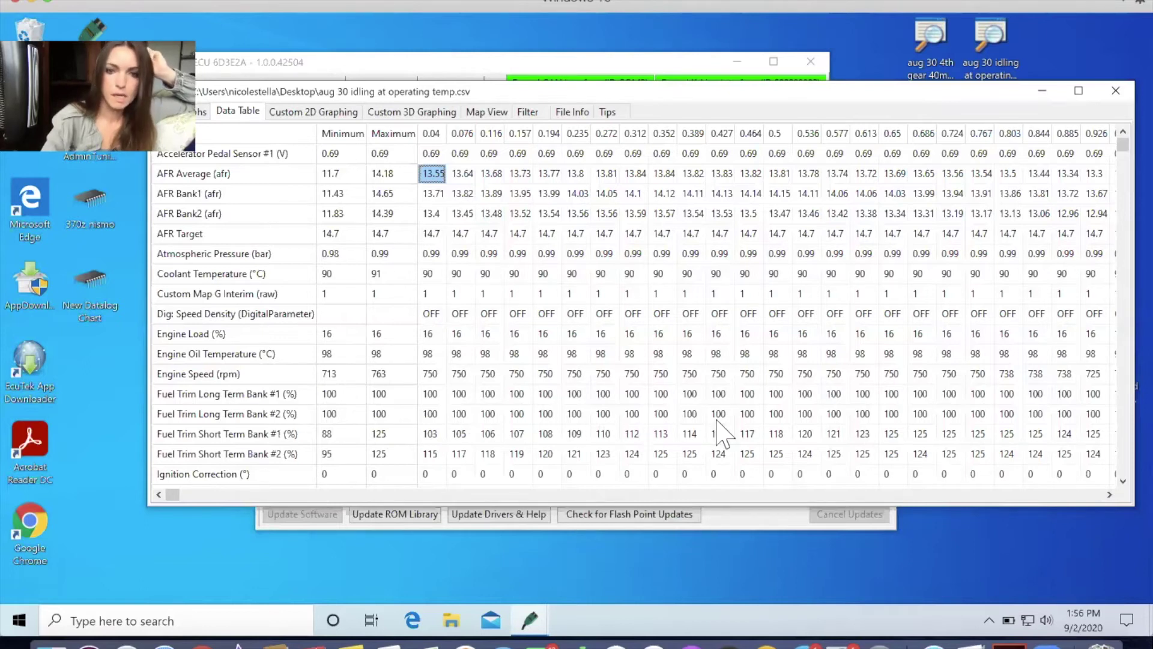
pyautogui.hscroll(5, 717, 432)
pyautogui.hscroll(10, 715, 432)
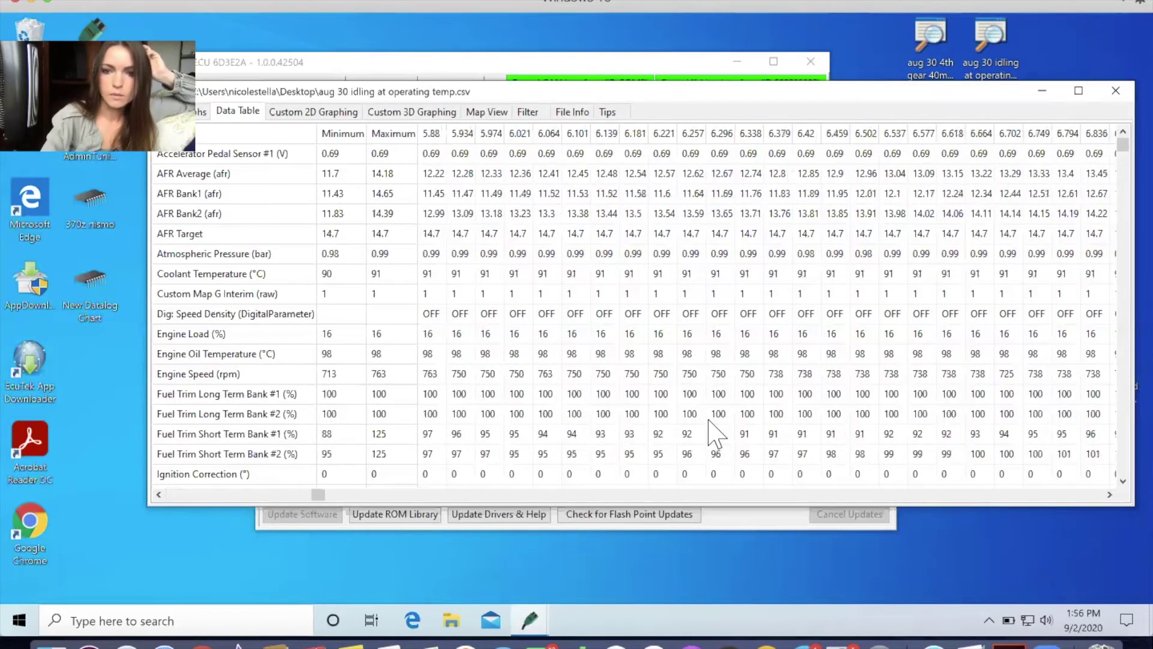
pyautogui.hscroll(3, 715, 433)
pyautogui.hscroll(5, 925, 463)
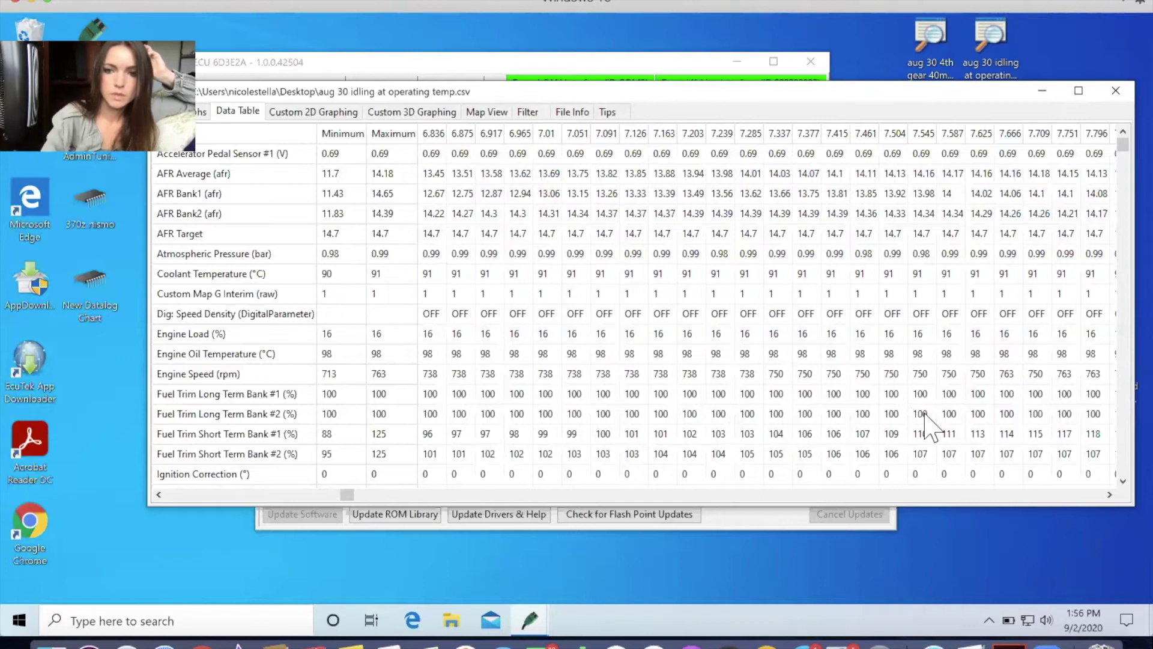
pyautogui.hscroll(5, 928, 424)
pyautogui.hscroll(8, 924, 421)
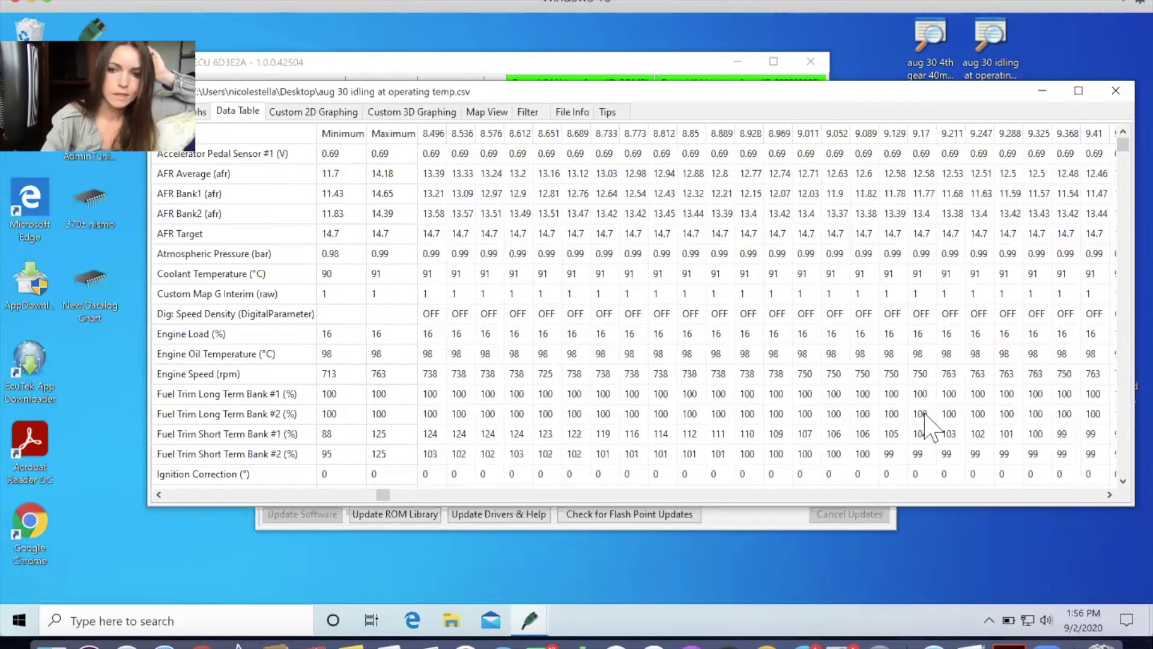
pyautogui.hscroll(4, 888, 428)
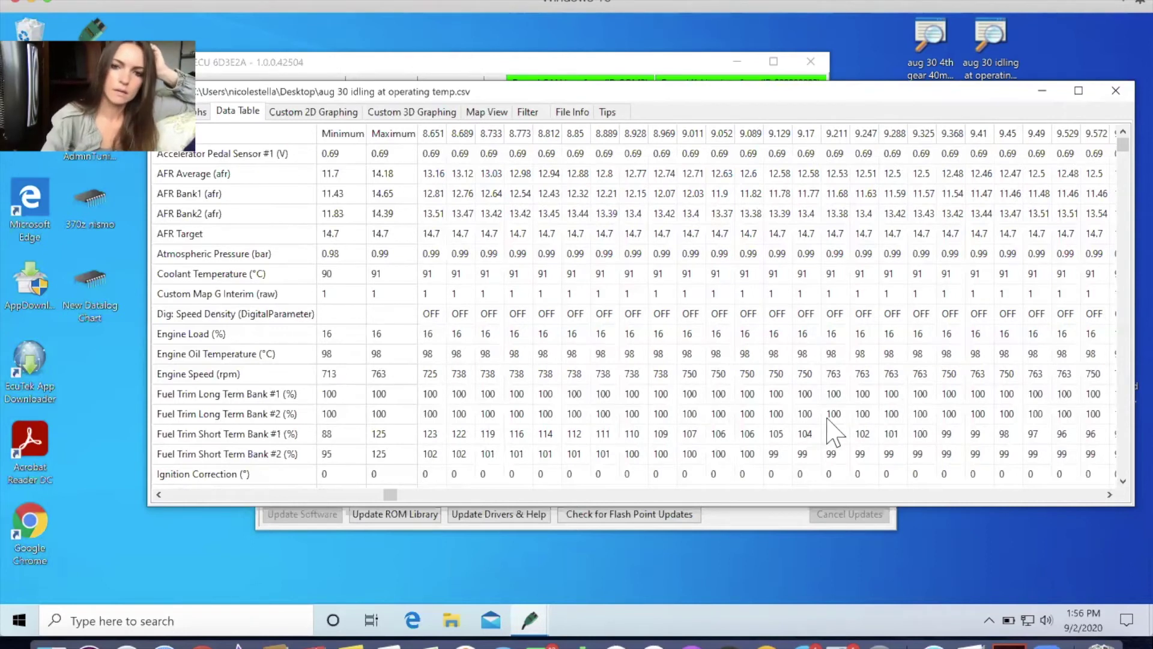
pyautogui.hscroll(15, 831, 433)
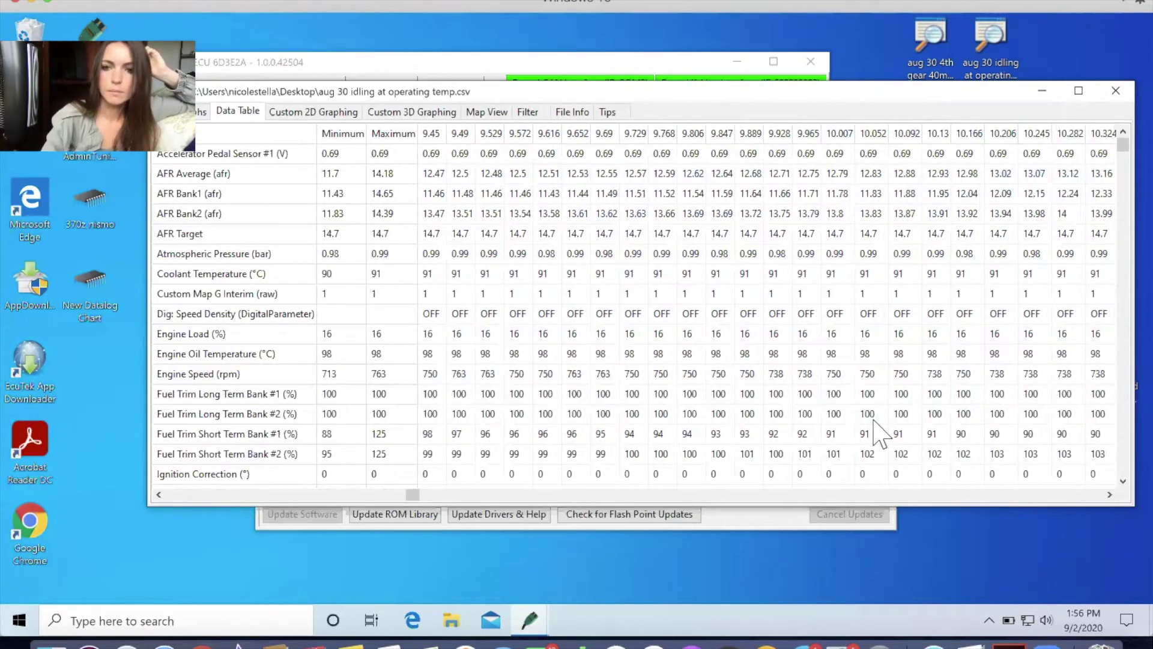
pyautogui.hscroll(5, 879, 432)
pyautogui.hscroll(2, 880, 432)
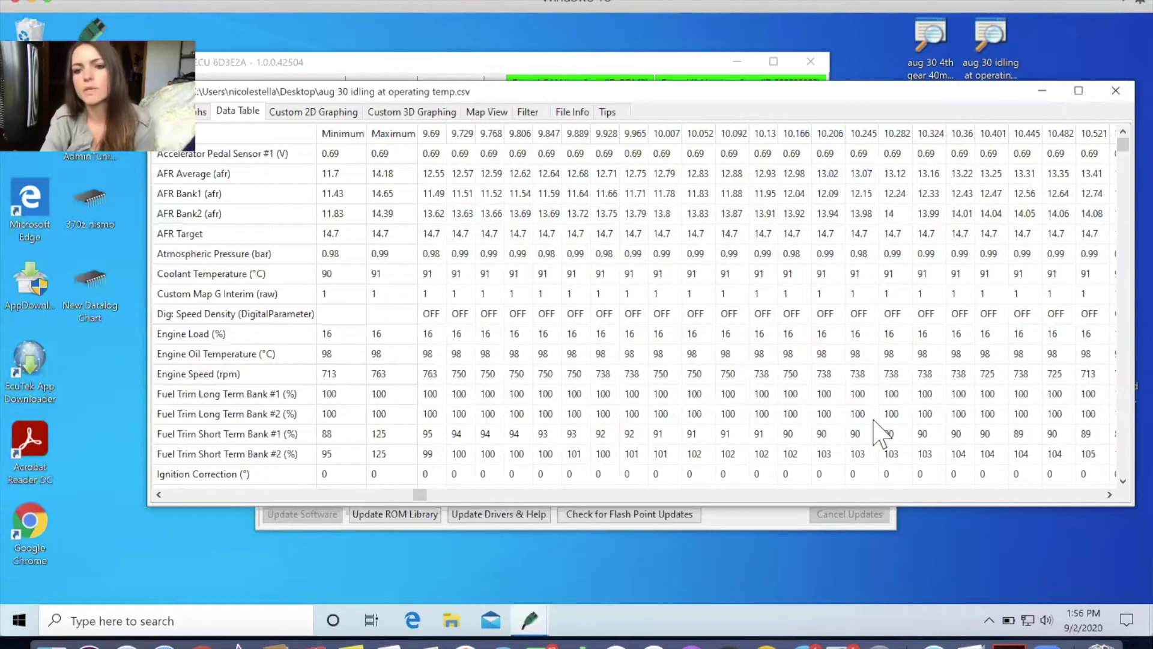
pyautogui.hscroll(10, 880, 433)
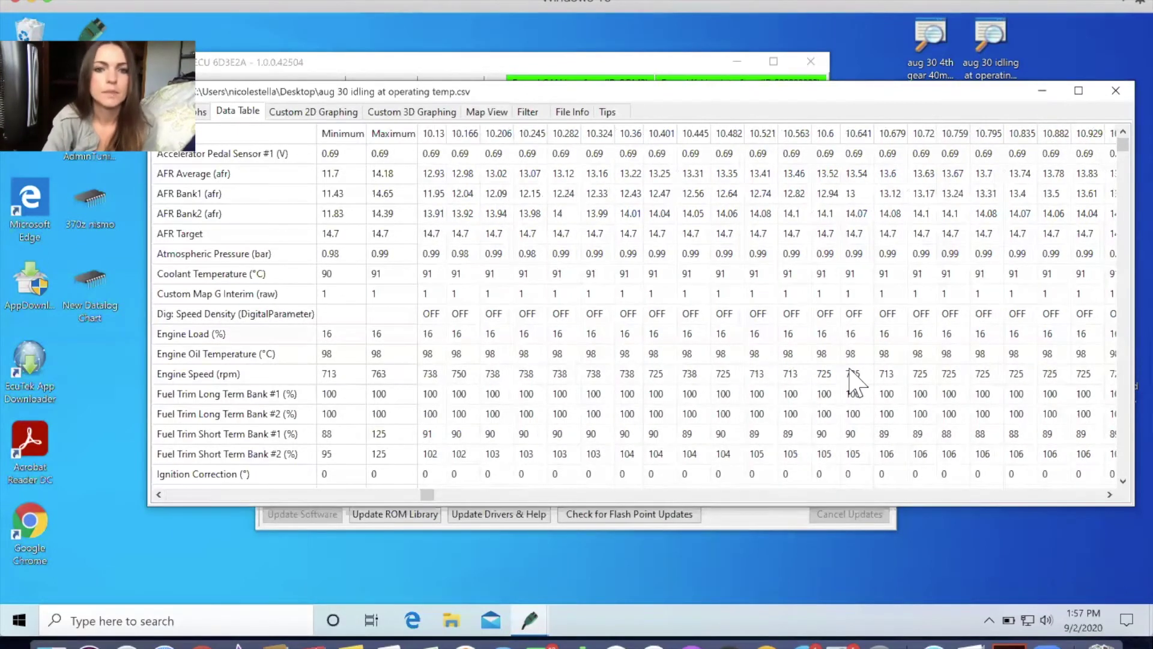
pyautogui.press('Home')
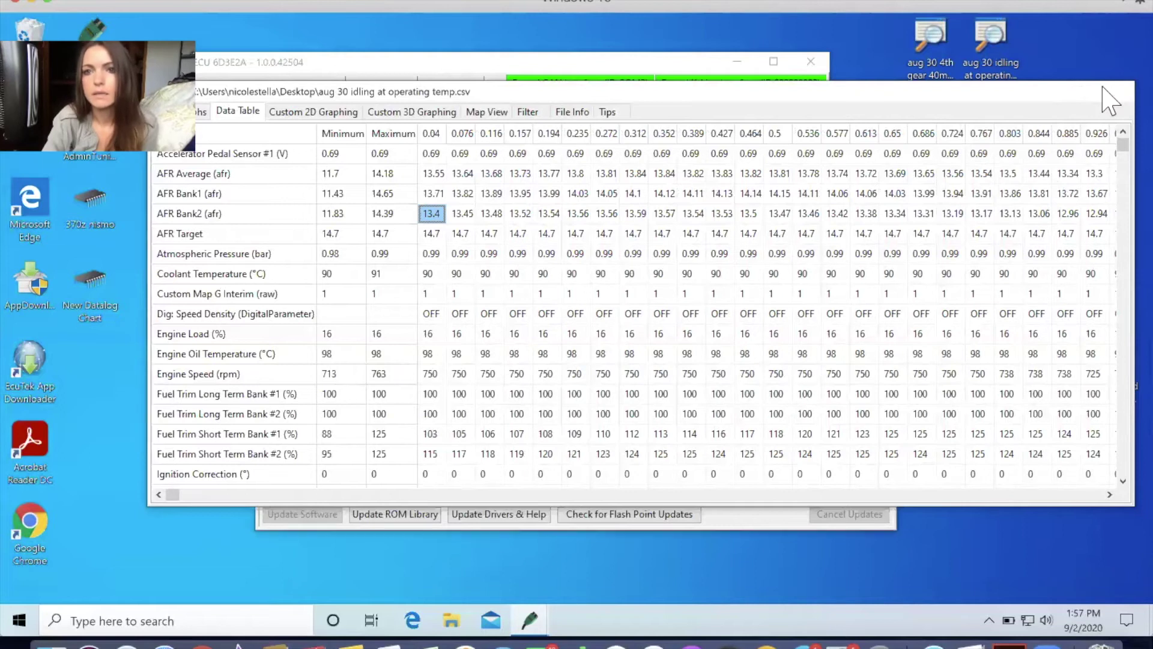
pyautogui.click(1103, 87)
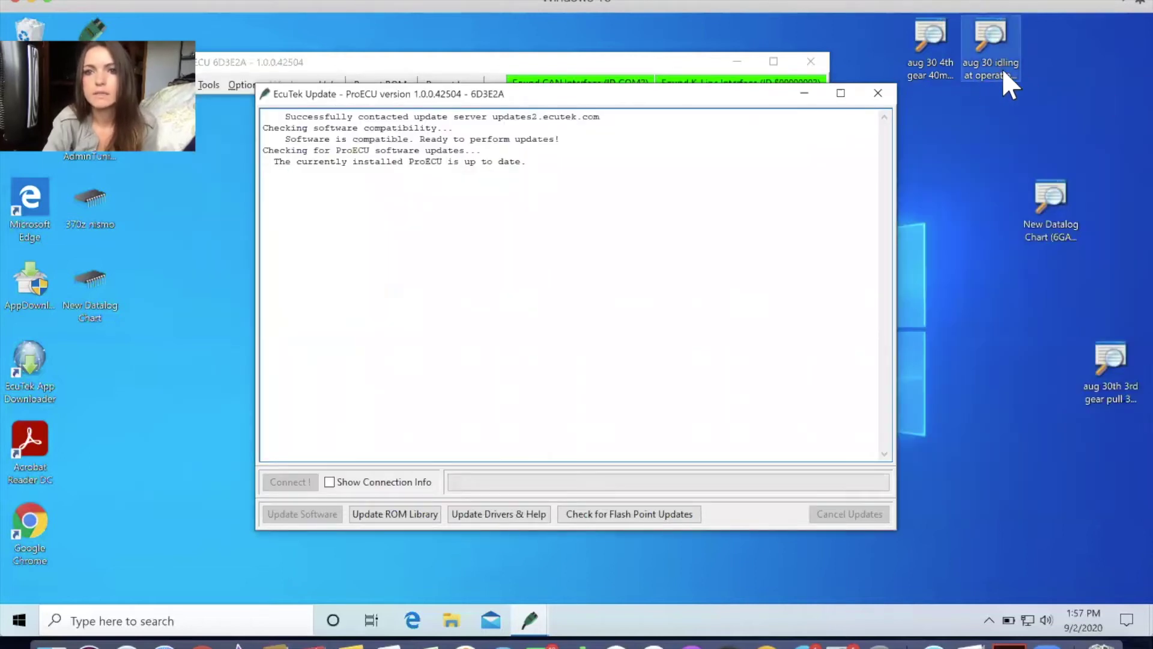
# - Open the aug 30 4th gear 40mph to 70 datalog, browse its AFR and pressure rows, and close it
pyautogui.doubleClick(941, 63)
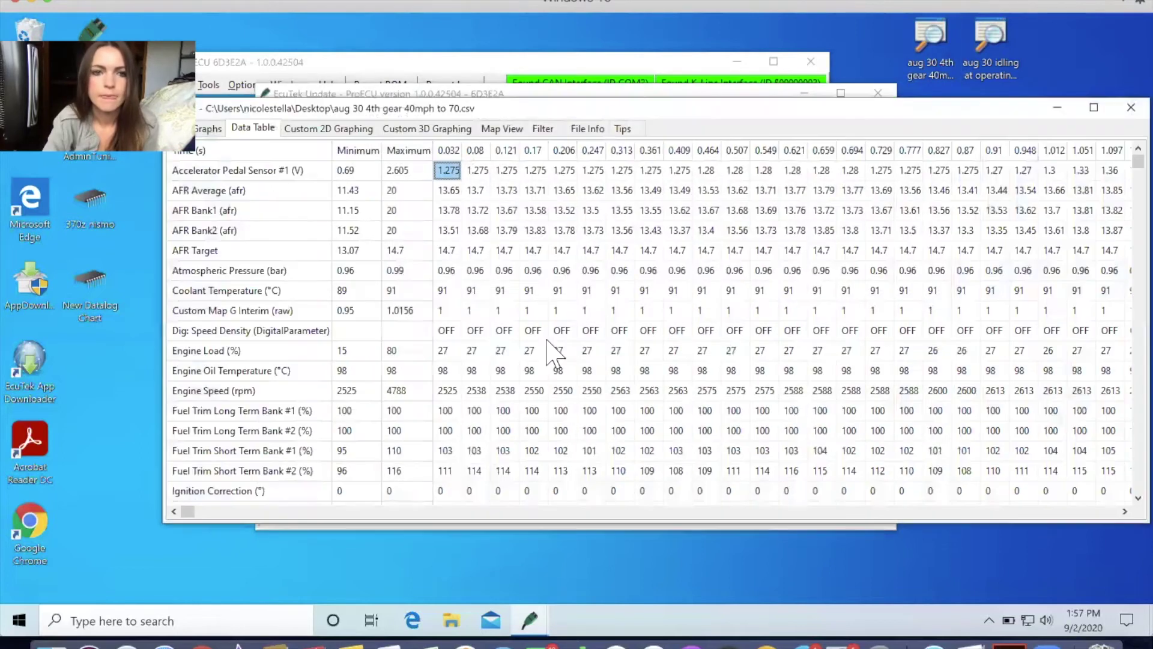
pyautogui.press('Down')
pyautogui.press('Down')
pyautogui.hscroll(5, 679, 372)
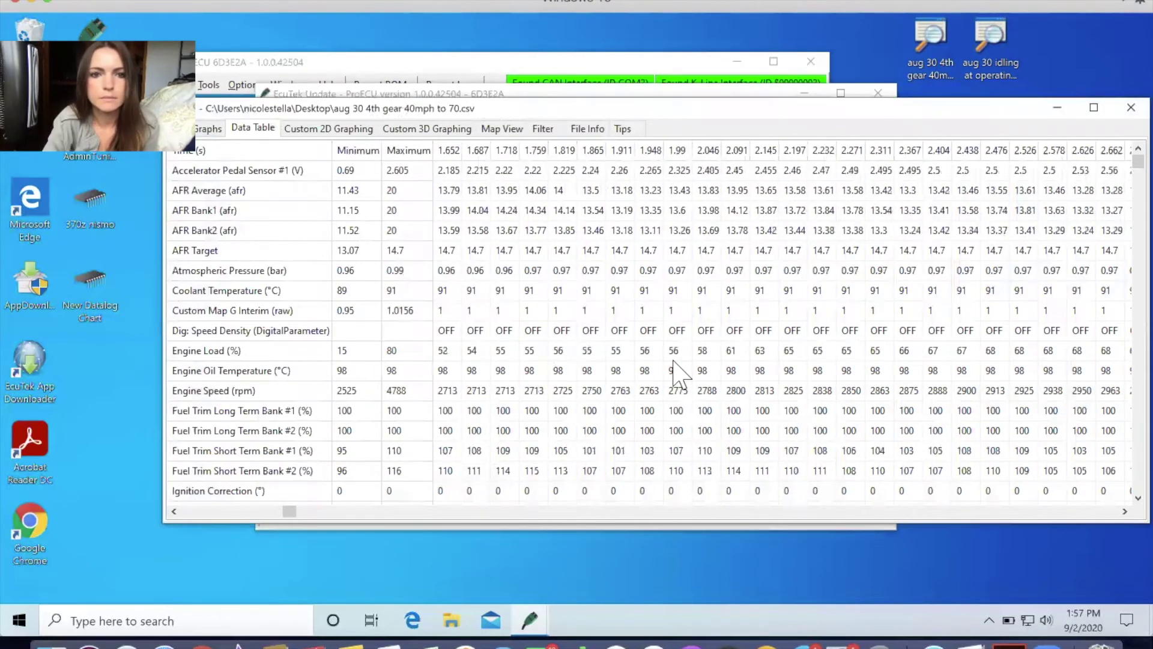
pyautogui.press('Down')
pyautogui.press('Down')
pyautogui.press('Down')
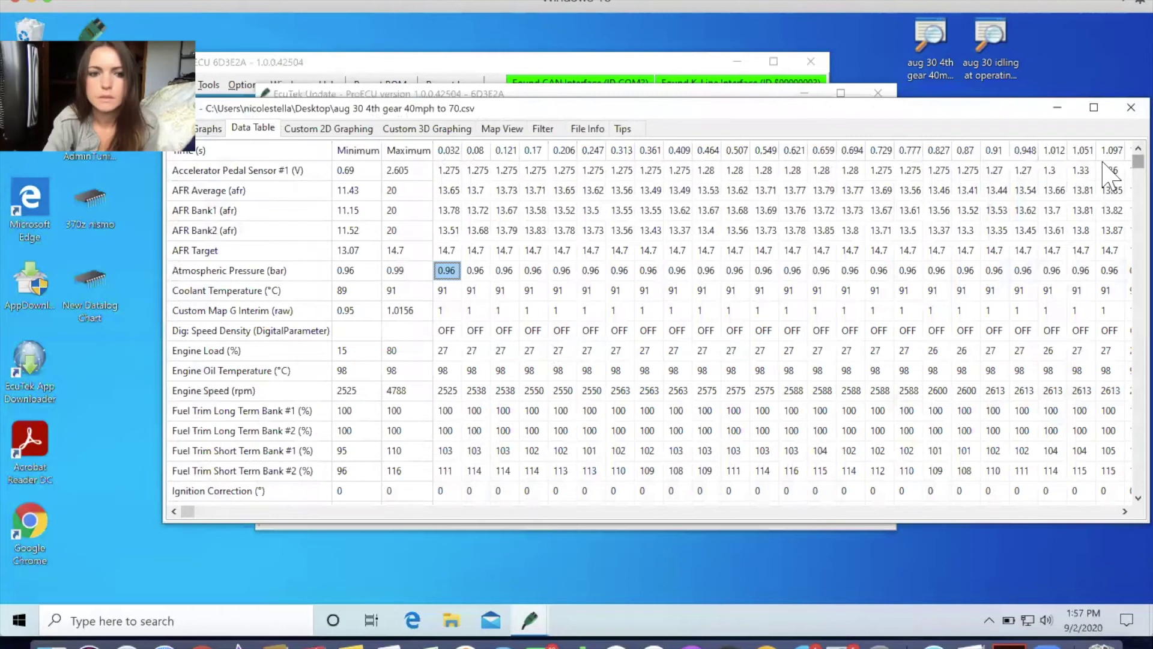
pyautogui.scroll(-4, 1111, 228)
pyautogui.scroll(-4, 1110, 390)
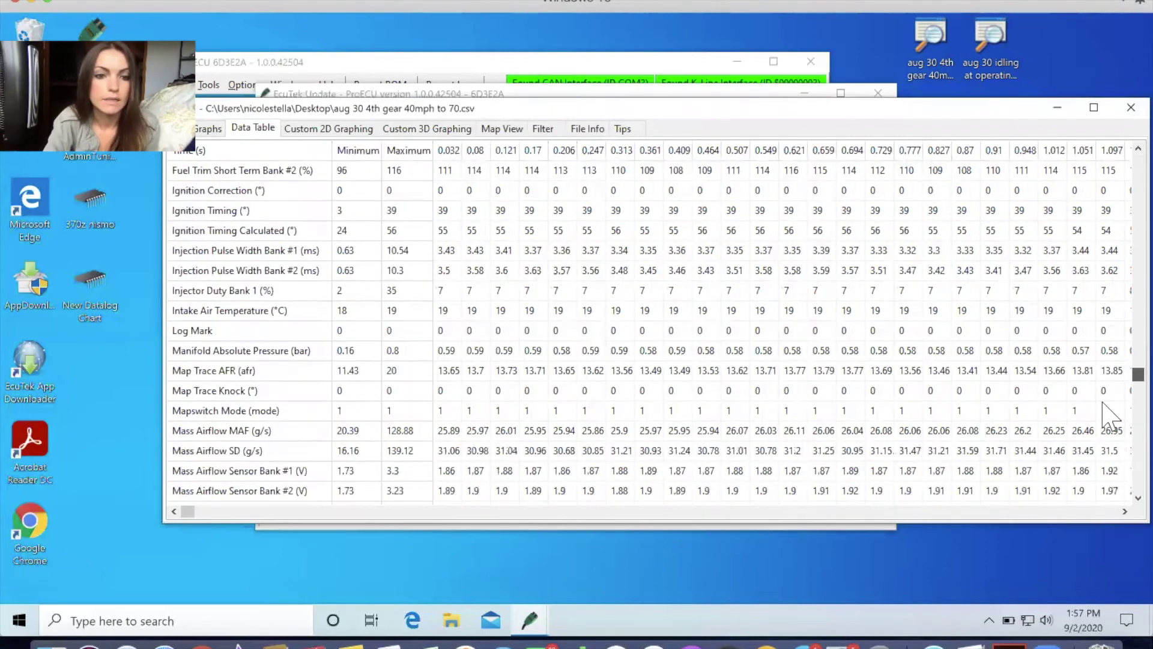
pyautogui.scroll(-1, 1110, 504)
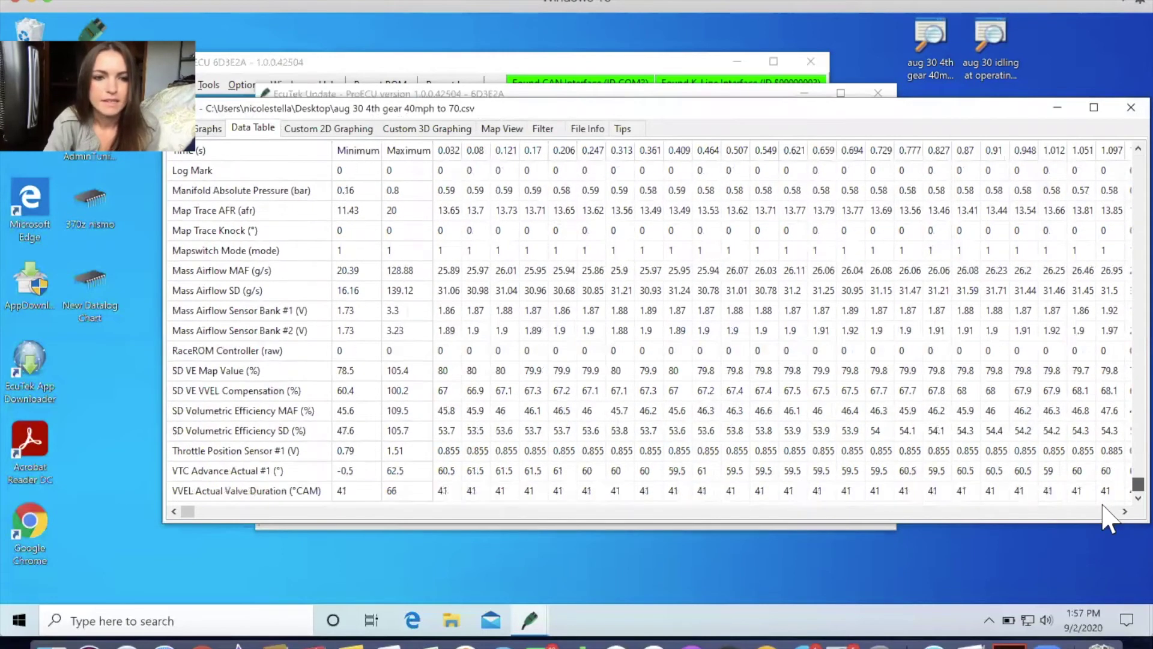
pyautogui.scroll(1, 1110, 514)
pyautogui.scroll(-1, 1110, 514)
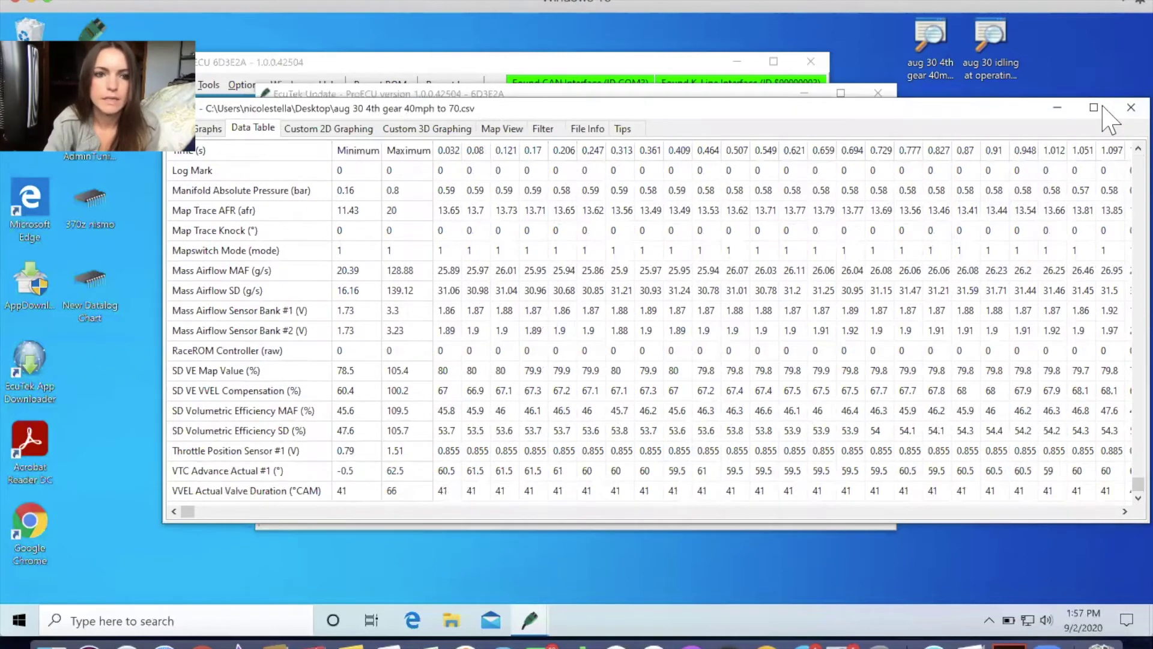
pyautogui.hotkey('alt', 'F4')
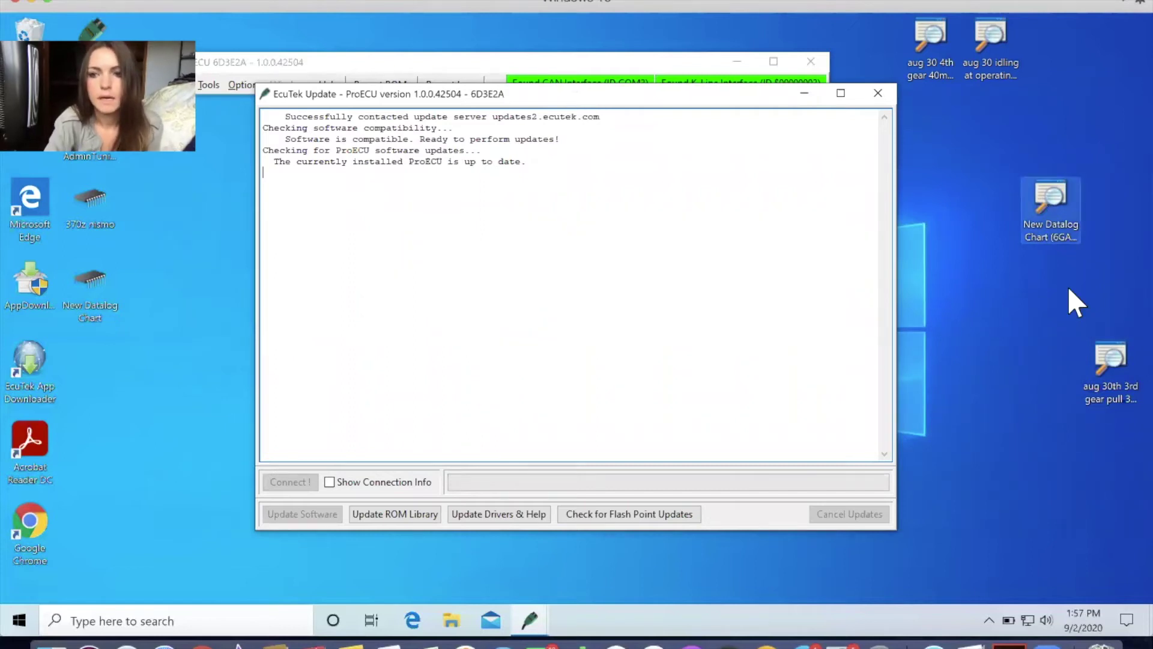
# - Open 'aug 30th 3rd gear pull 300 to 7000' and scroll right through its AFR Average readings
pyautogui.click(1104, 358)
pyautogui.doubleClick(1104, 358)
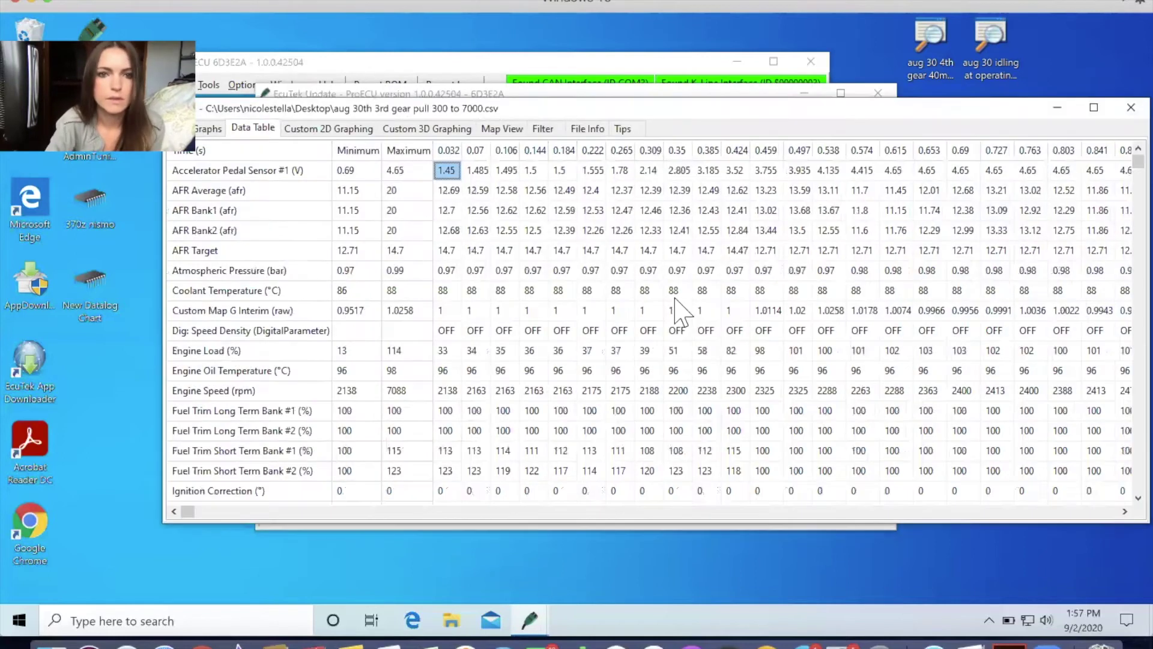
pyautogui.press('Down')
pyautogui.hscroll(1, 550, 354)
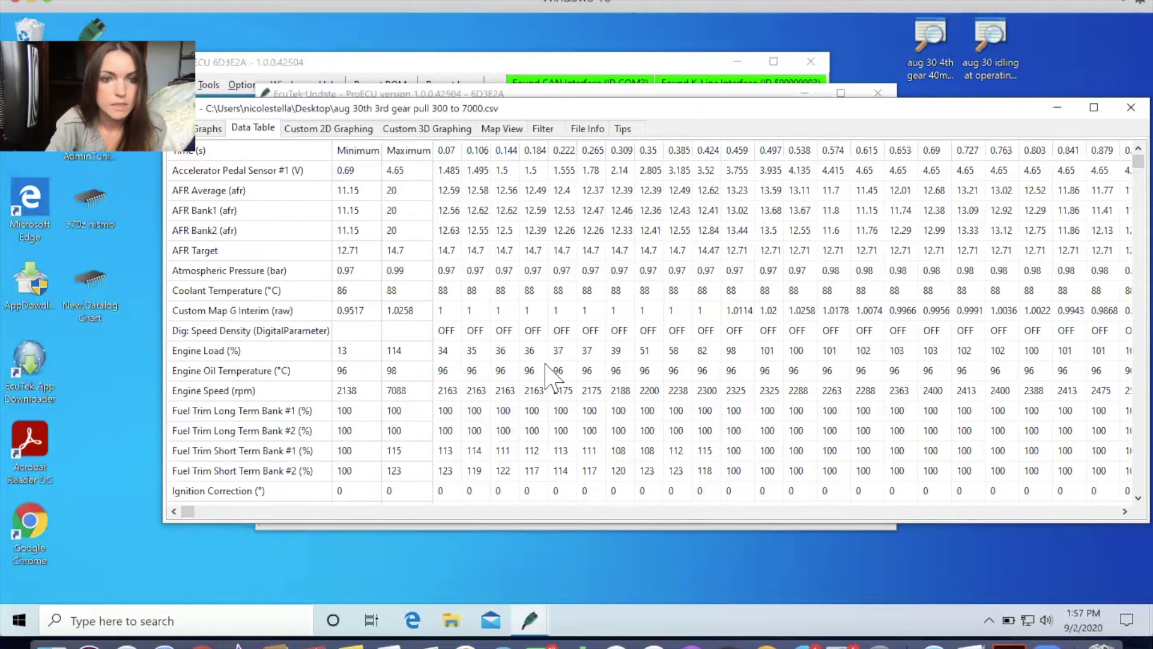
pyautogui.hscroll(15, 547, 375)
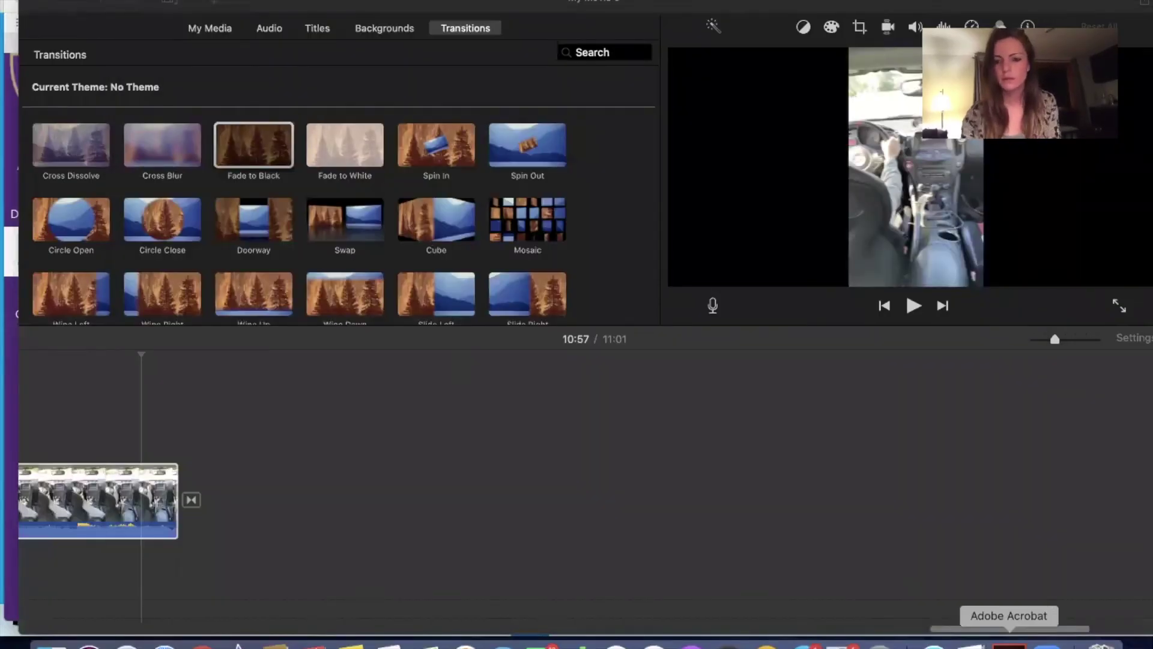
# - Switch from iMovie back to the Windows virtual machine using the Parallels Desktop dock icon
pyautogui.click(933, 645)
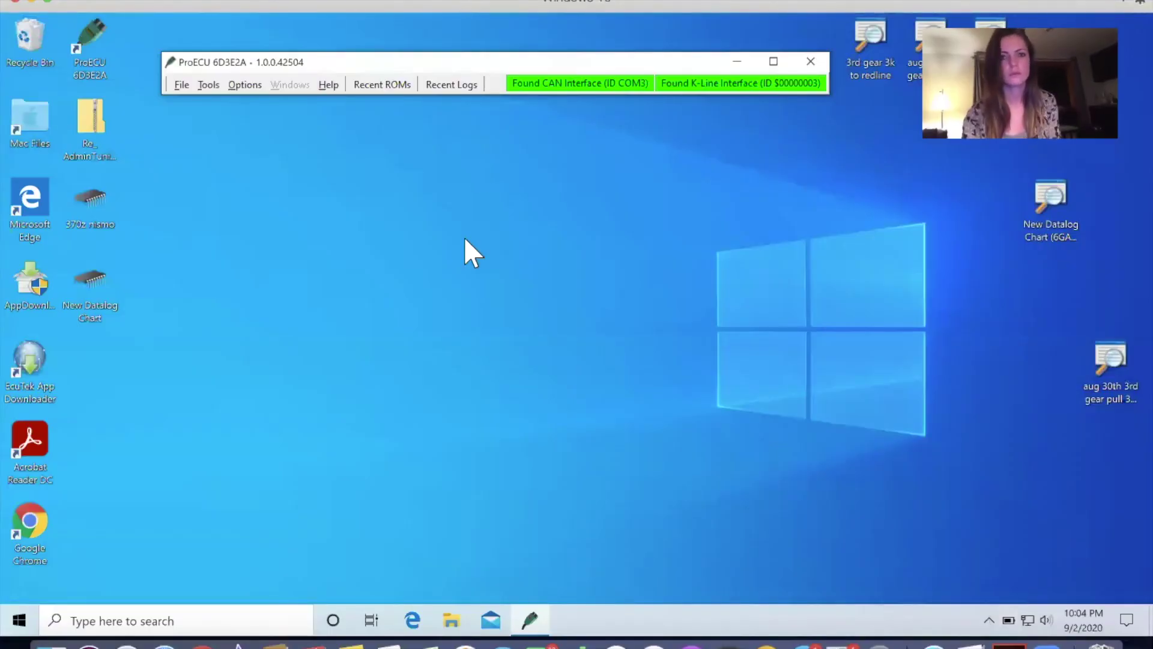
pyautogui.moveTo(484, 63); pyautogui.dragTo(466, 59)
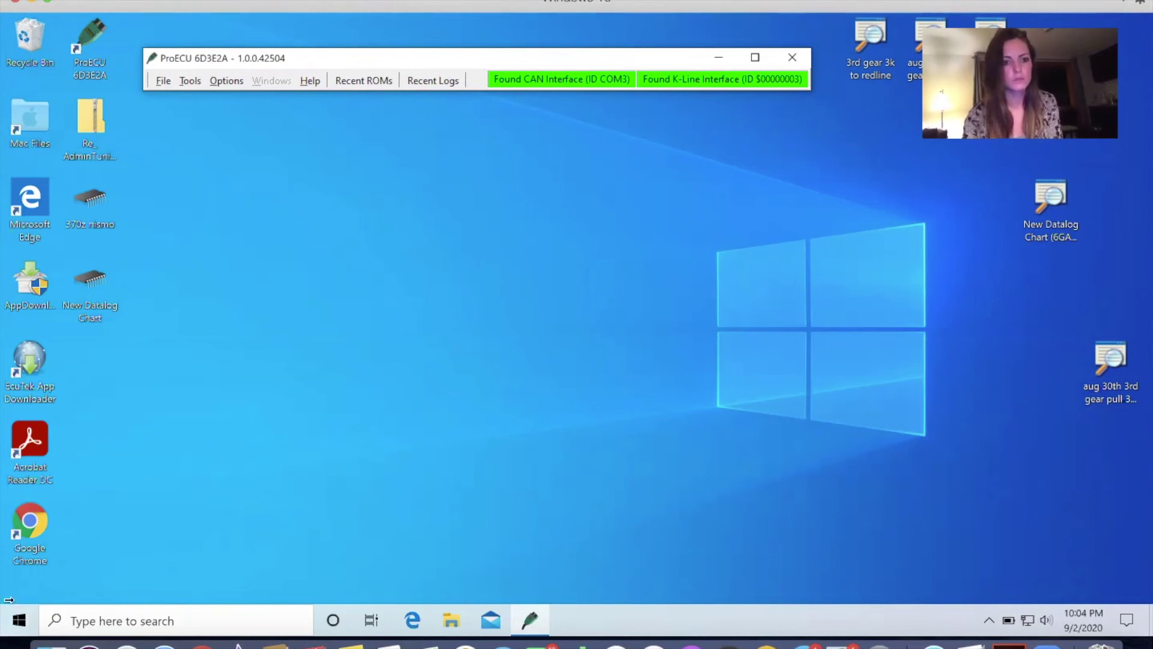
pyautogui.click(18, 619)
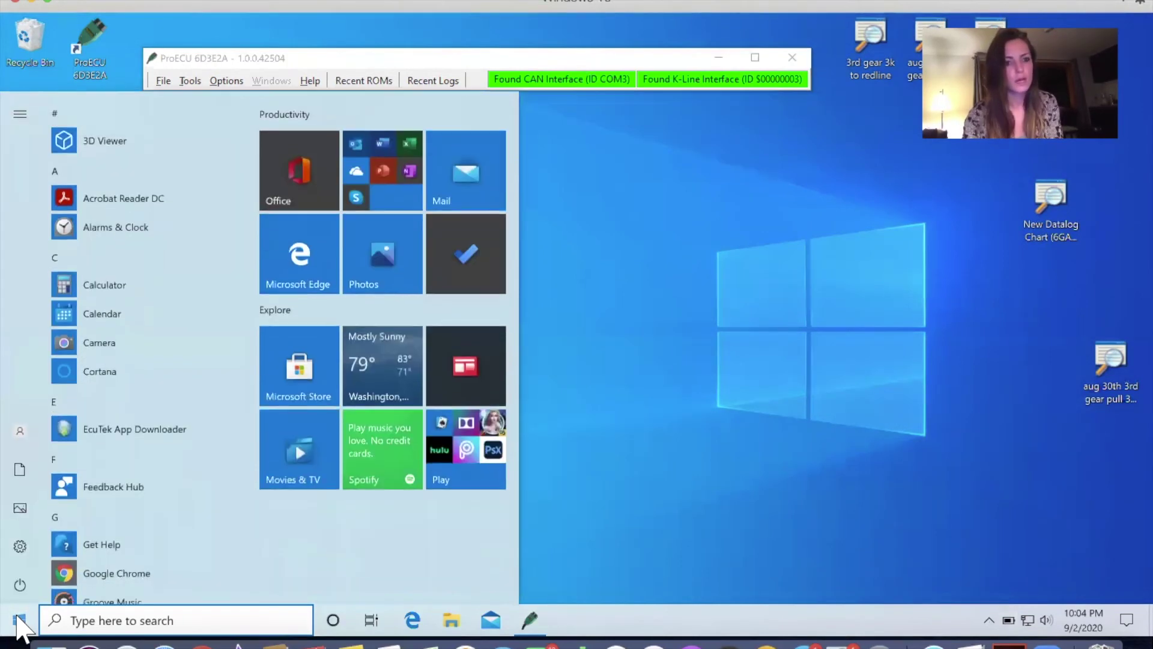
pyautogui.scroll(-10, 136, 385)
pyautogui.scroll(-8, 141, 391)
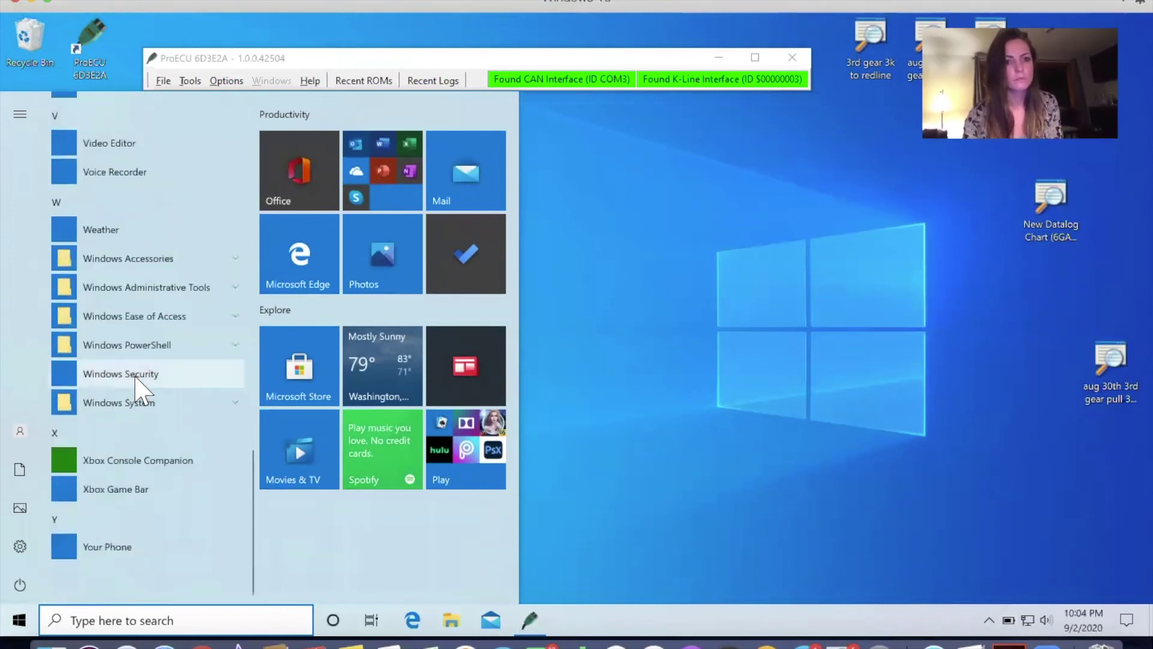
pyautogui.scroll(15, 142, 265)
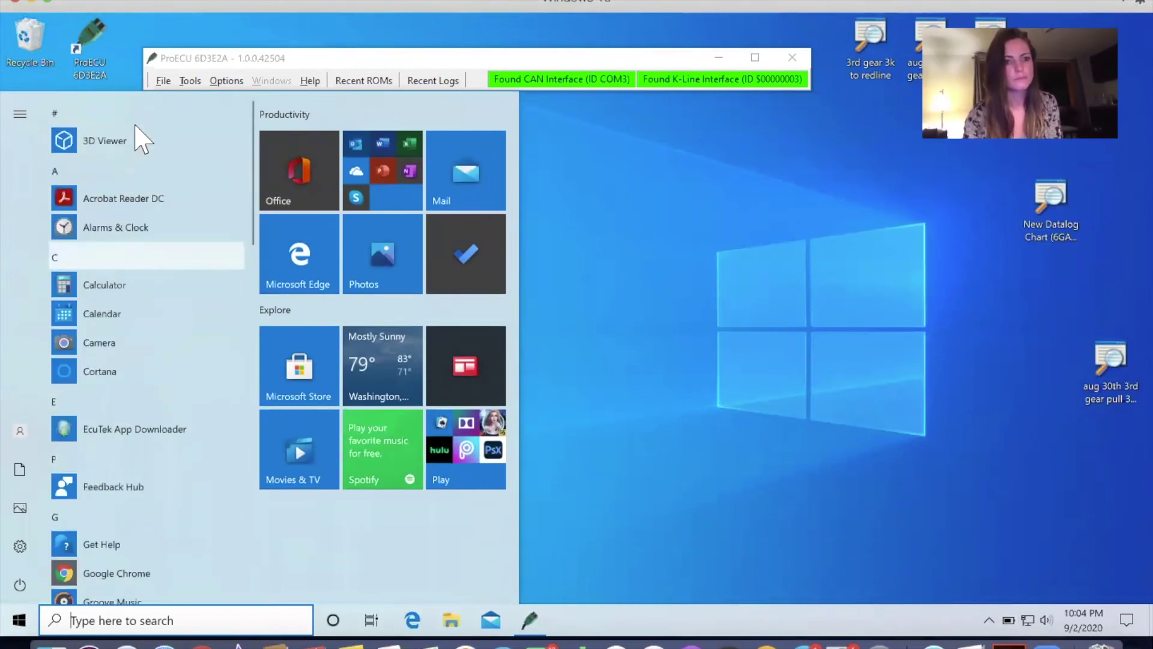
pyautogui.click(455, 624)
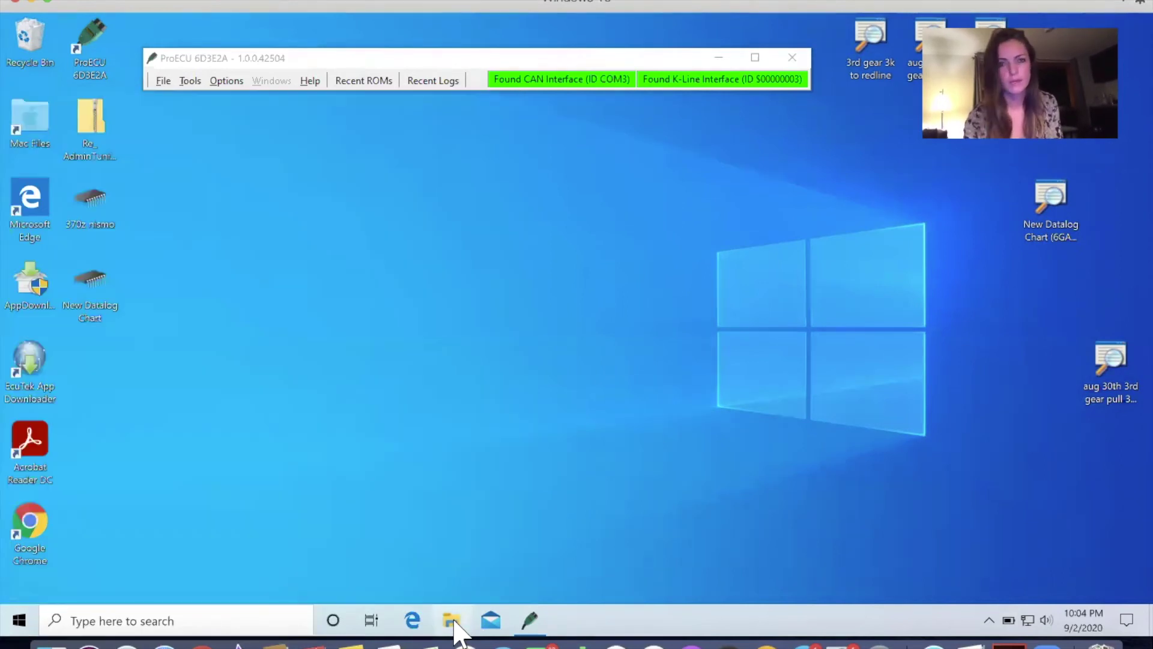
pyautogui.click(454, 622)
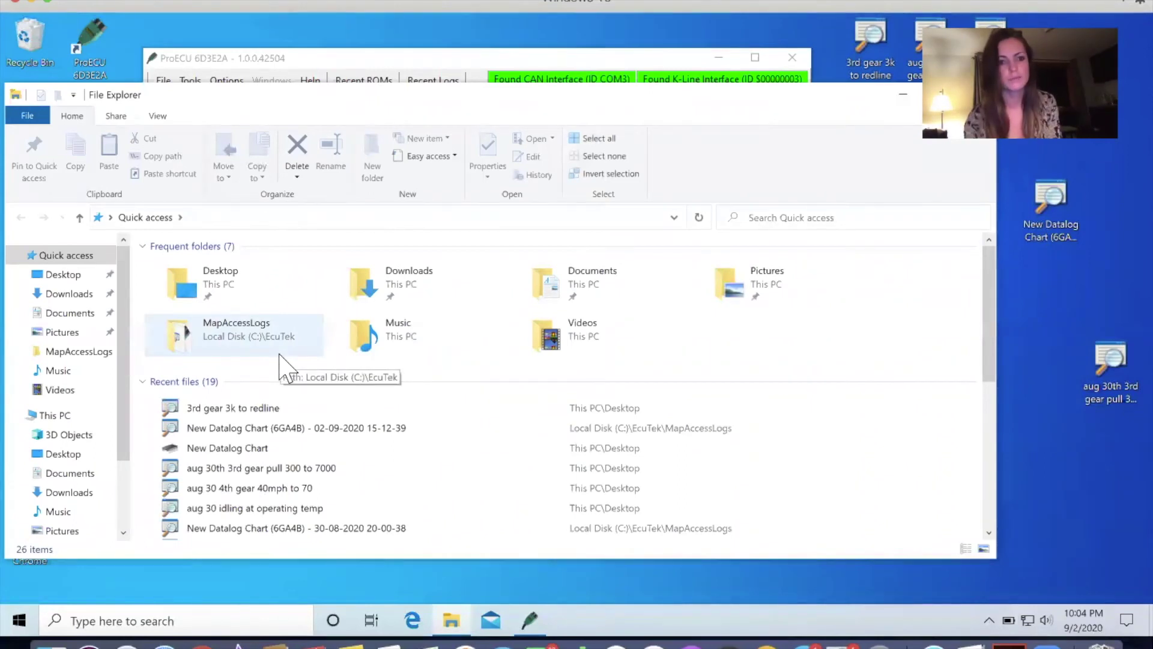
pyautogui.click(238, 329)
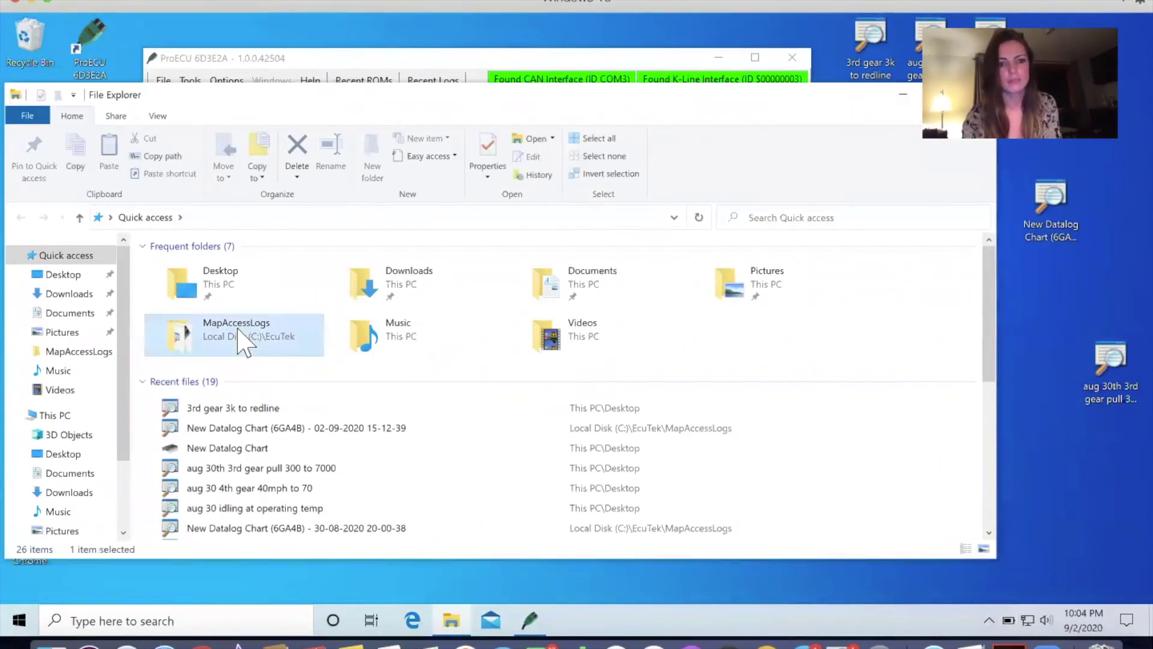
pyautogui.doubleClick(238, 330)
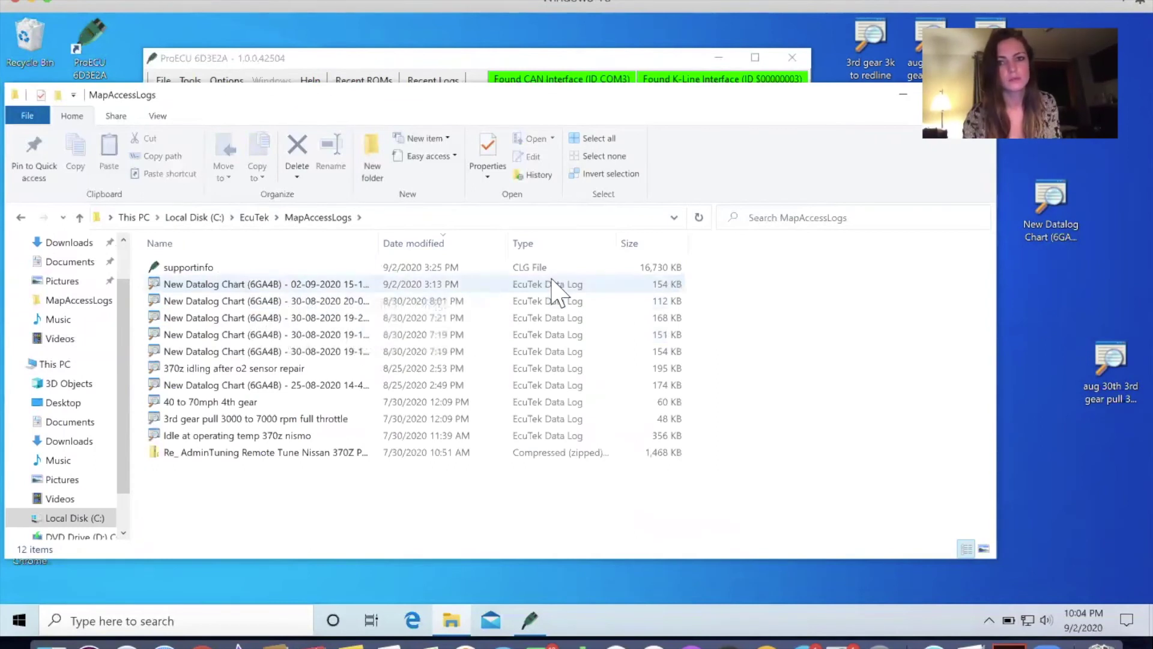
pyautogui.click(476, 284)
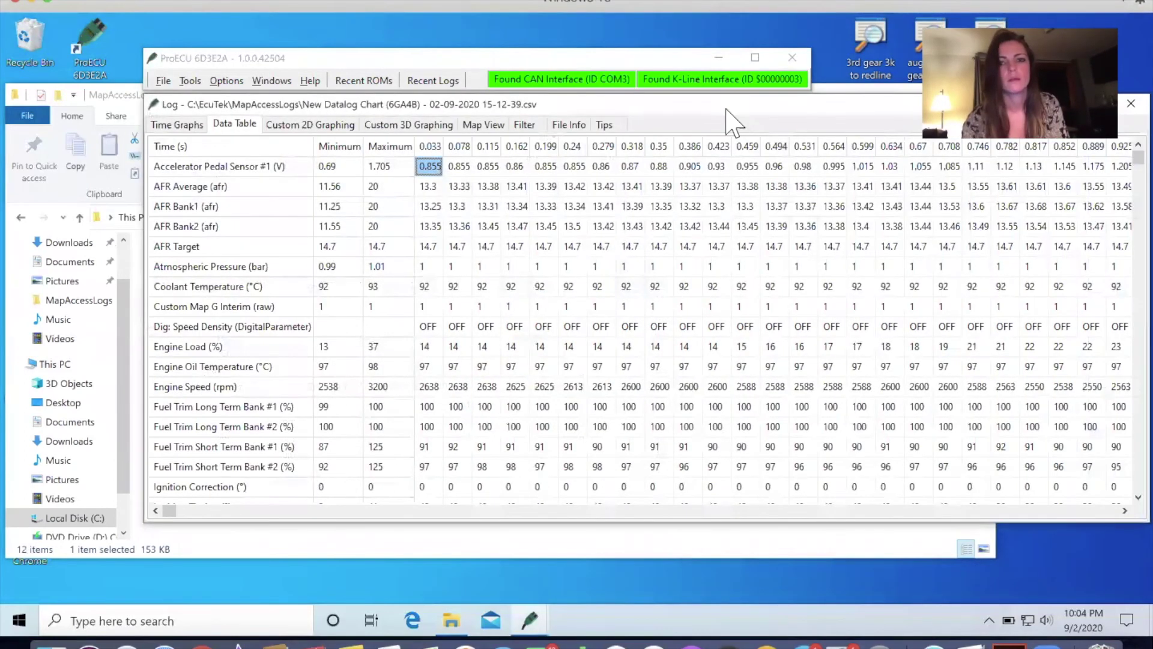
# - Move the 02-09-2020 datalog window left, then close it
pyautogui.moveTo(725, 102); pyautogui.dragTo(593, 105)
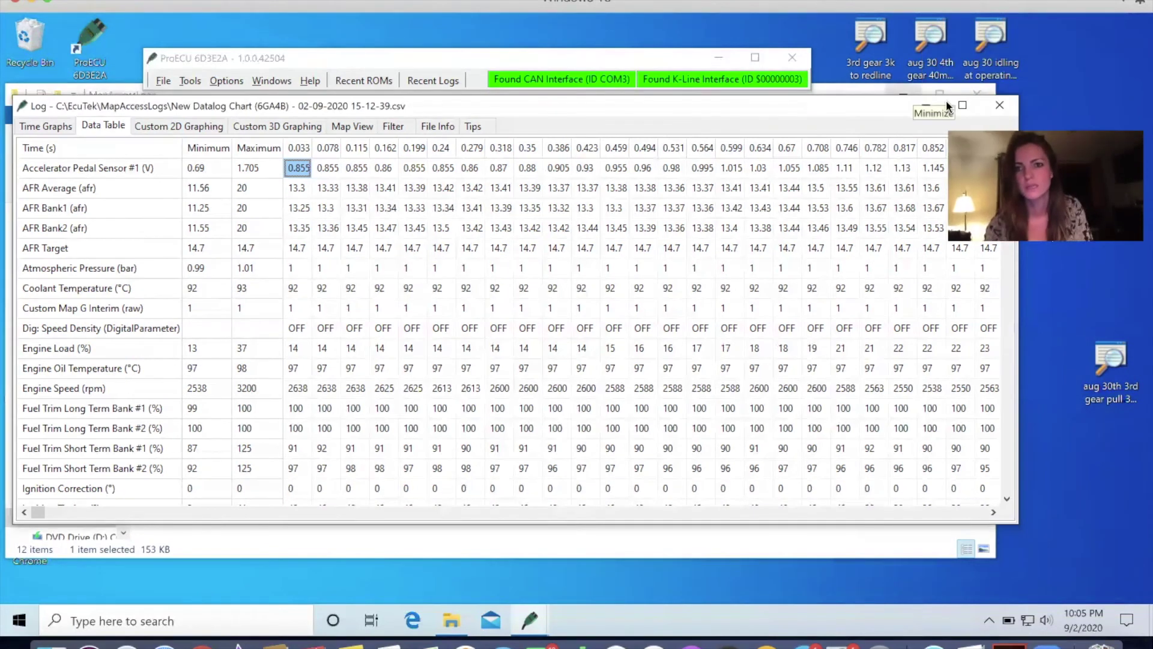
pyautogui.click(999, 106)
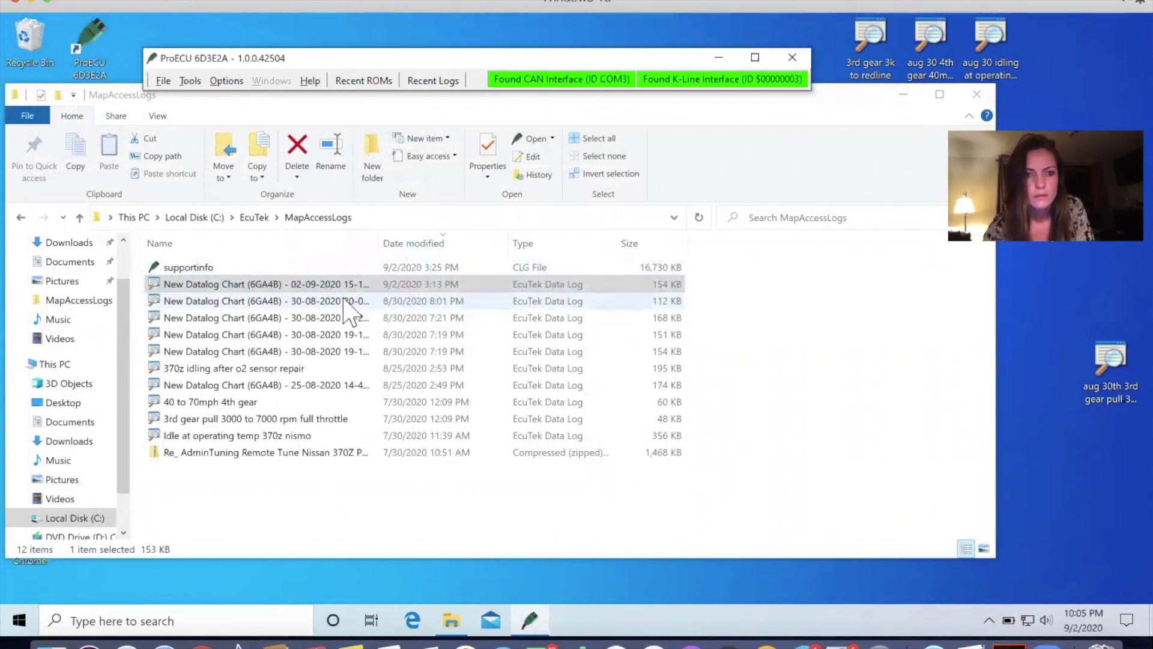
# - Select the supportinfo file, then minimize the MapAccessLogs folder window
pyautogui.click(303, 284)
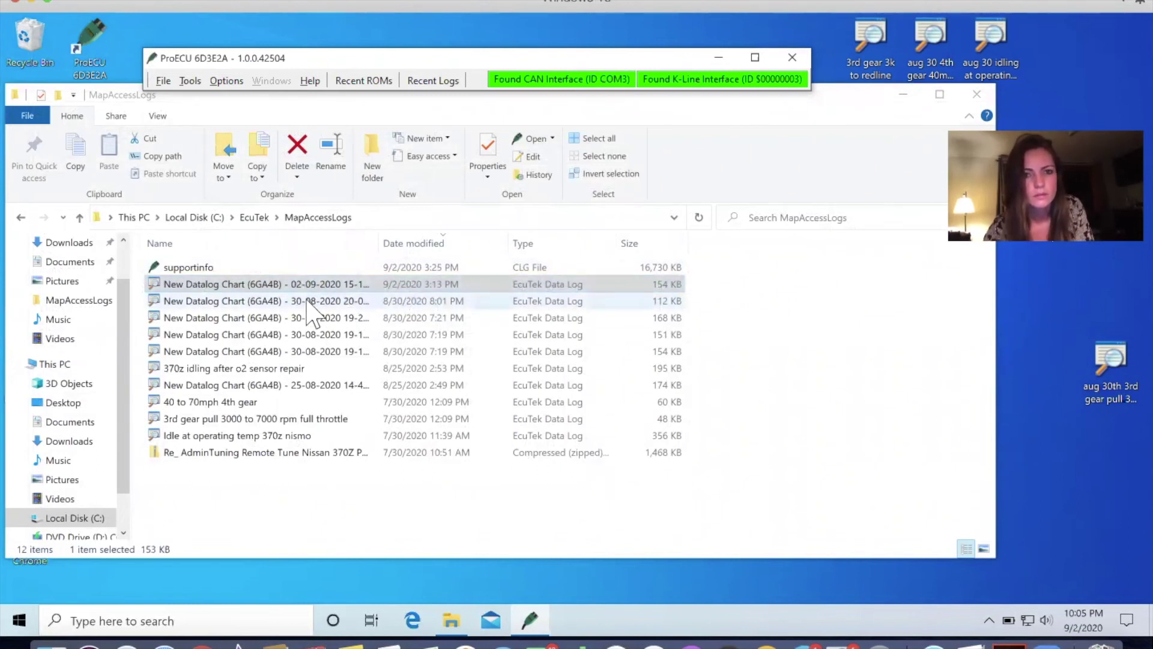
pyautogui.click(330, 267)
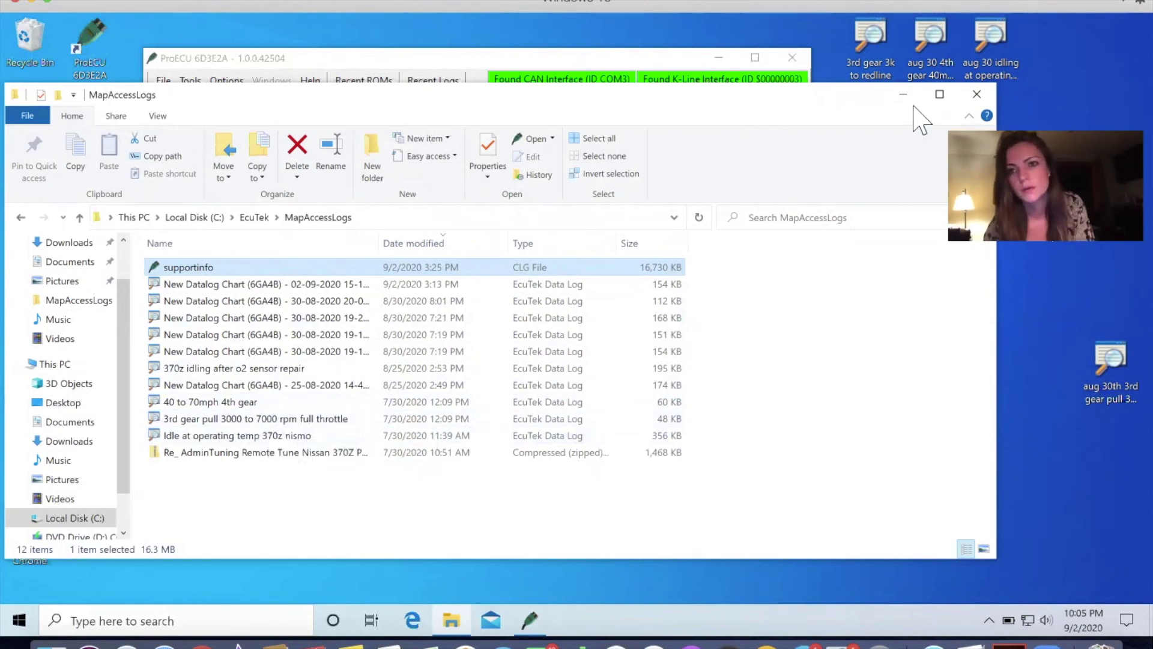
pyautogui.click(903, 96)
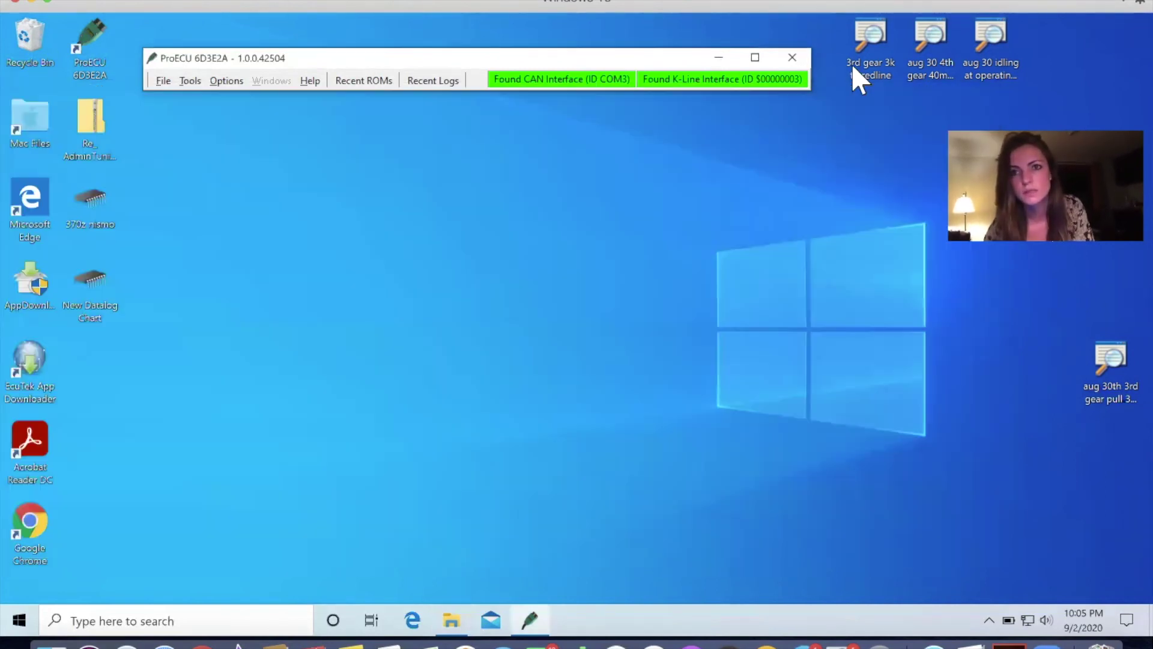
# - Load '3rd gear 3k to redline.csv' from the desktop into ProECU's data table
pyautogui.doubleClick(869, 63)
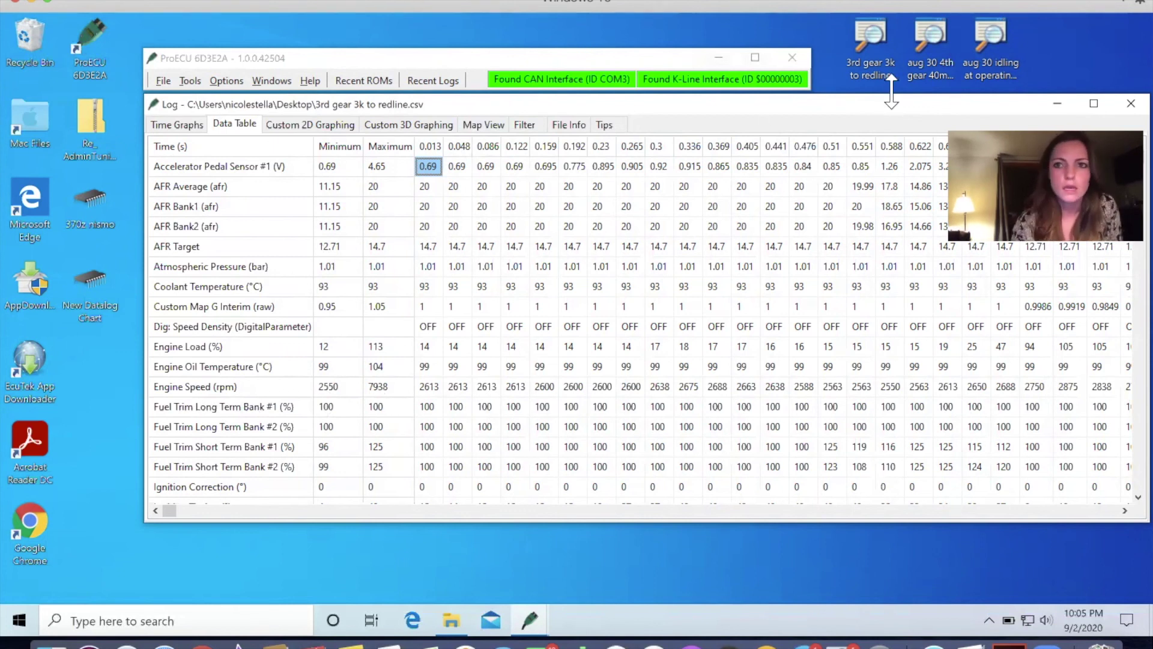
# - Review the channels from AFR Average and fuel trims through MAF to VVEL valve duration (36–72)
pyautogui.moveTo(909, 102); pyautogui.dragTo(821, 68)
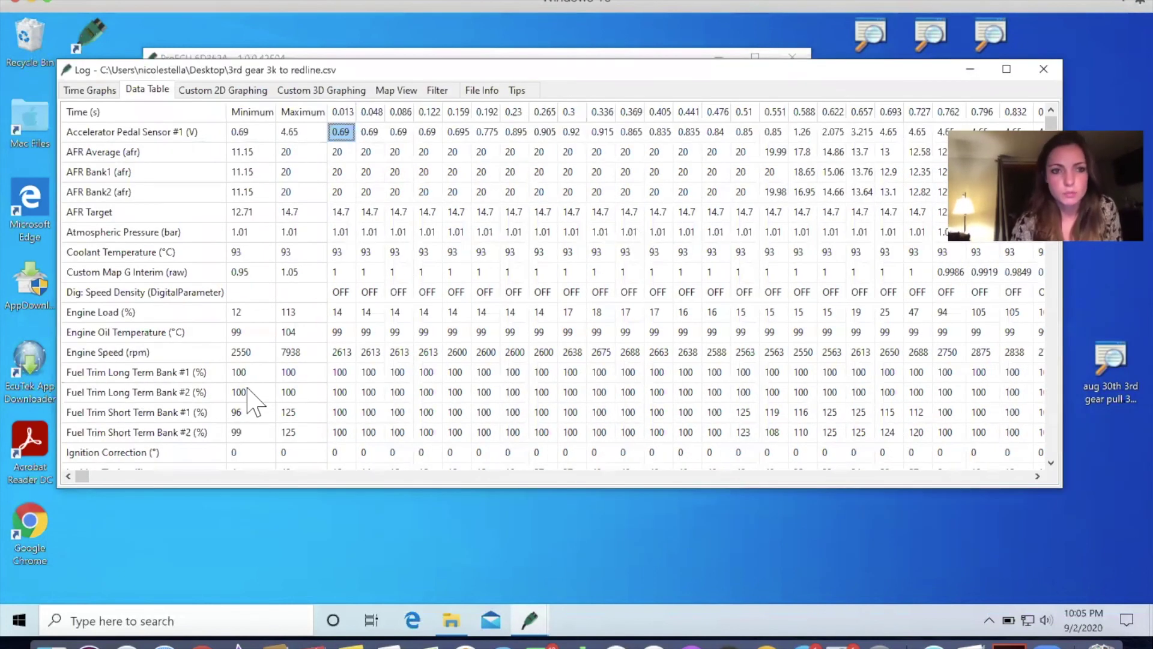
pyautogui.press('Down')
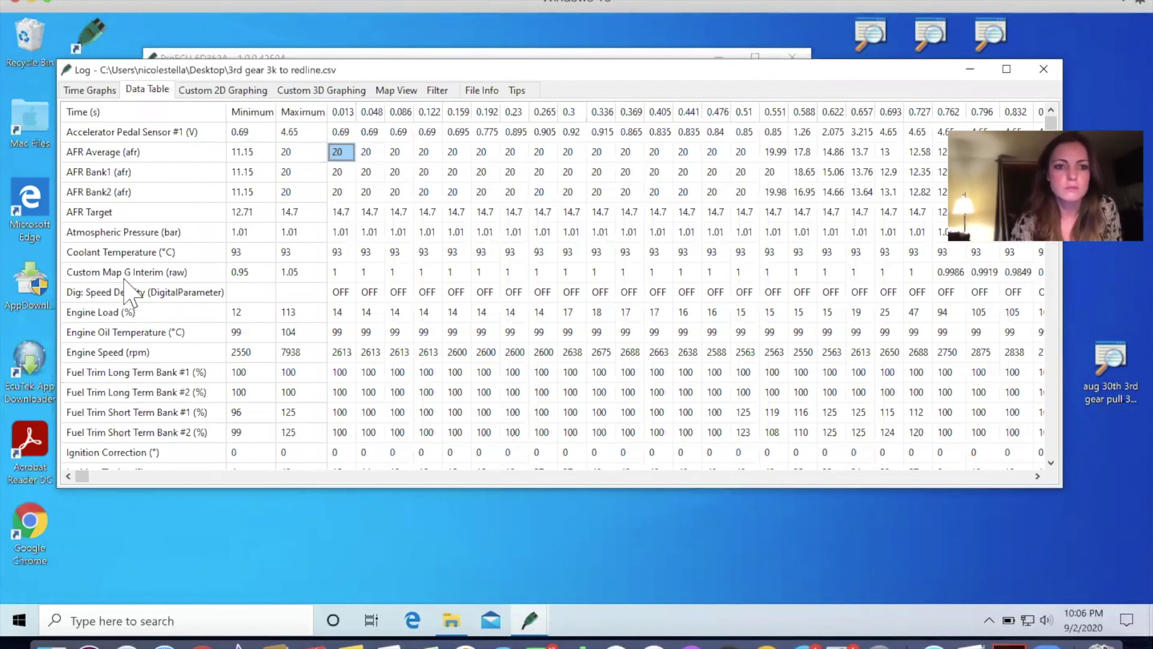
pyautogui.press('Down')
pyautogui.press('Down')
pyautogui.press('Down')
pyautogui.press('Down')
pyautogui.press('Down')
pyautogui.press('Down')
pyautogui.press('Down')
pyautogui.press('Down')
pyautogui.press('Down')
pyautogui.press('Down')
pyautogui.press('Down')
pyautogui.press('Down')
pyautogui.press('Down')
pyautogui.press('Down')
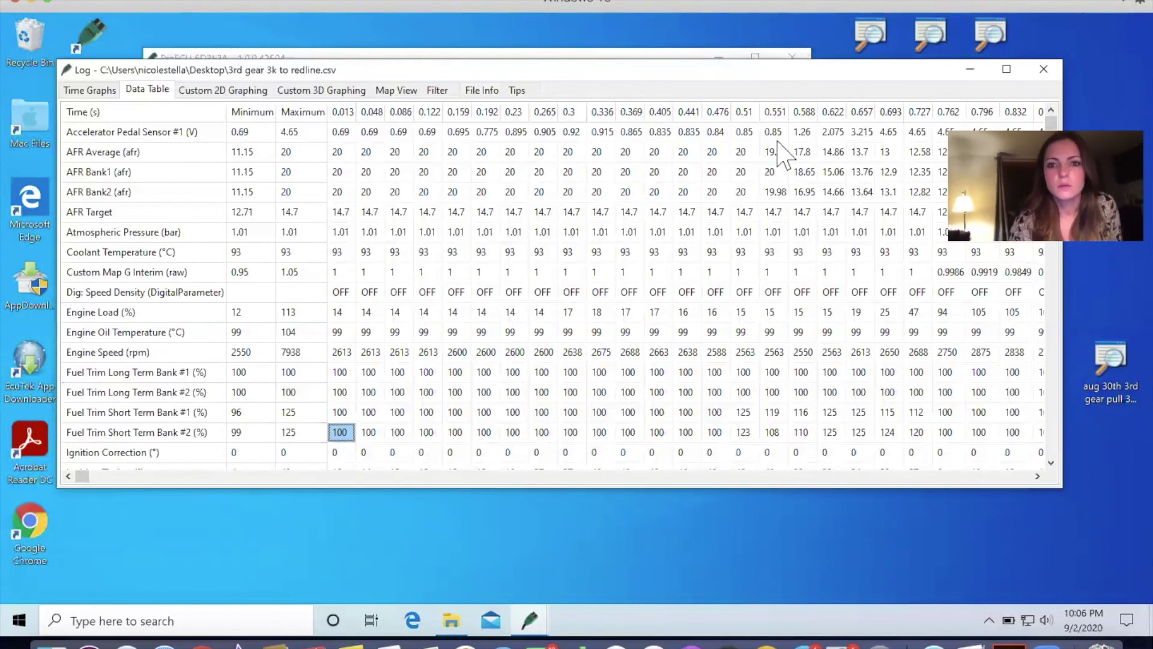
pyautogui.press('Down')
pyautogui.press('Down')
pyautogui.press('Down')
pyautogui.press('Down')
pyautogui.press('Down')
pyautogui.press('Down')
pyautogui.press('Down')
pyautogui.press('Down')
pyautogui.press('Down')
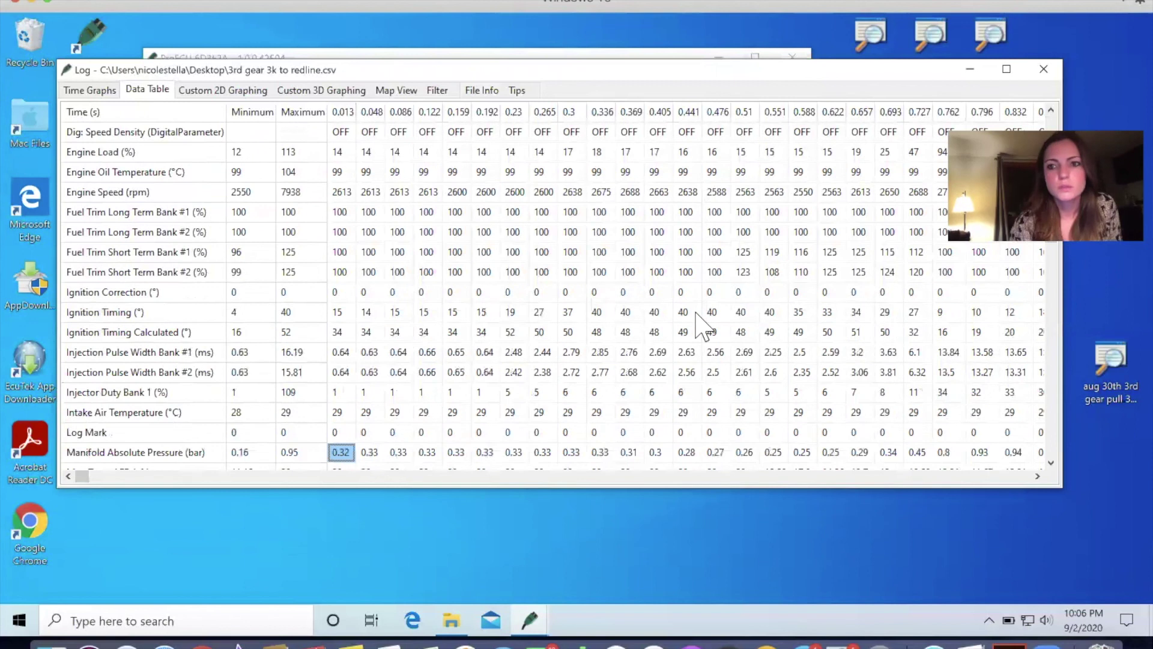
pyautogui.hscroll(20, 747, 272)
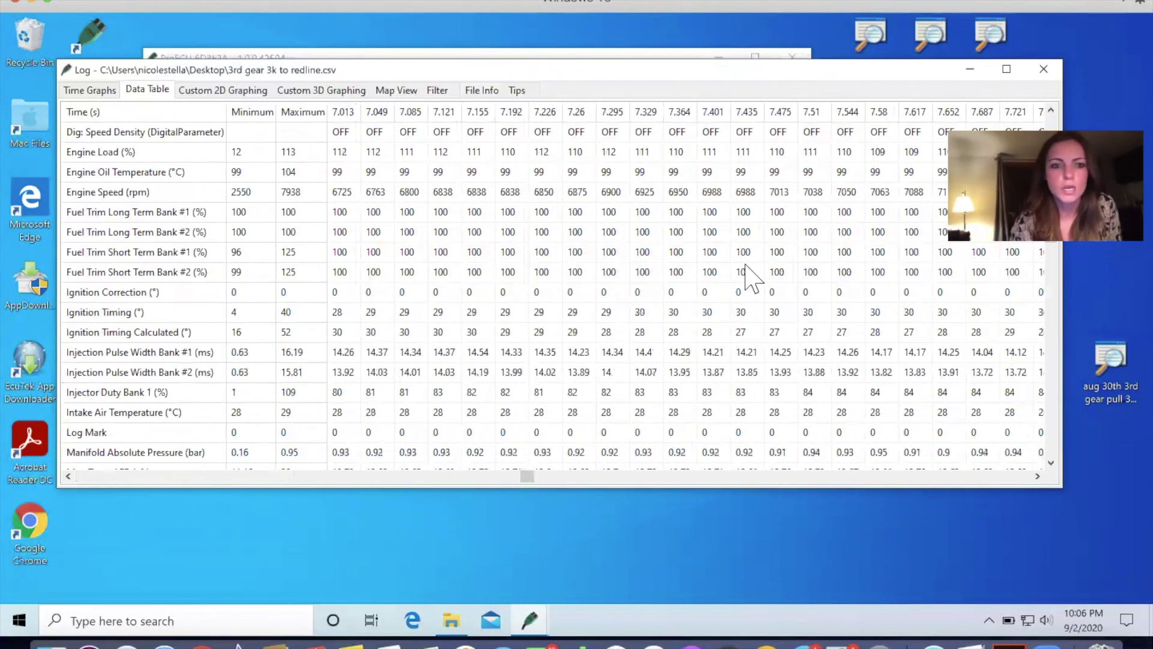
pyautogui.hscroll(15, 746, 272)
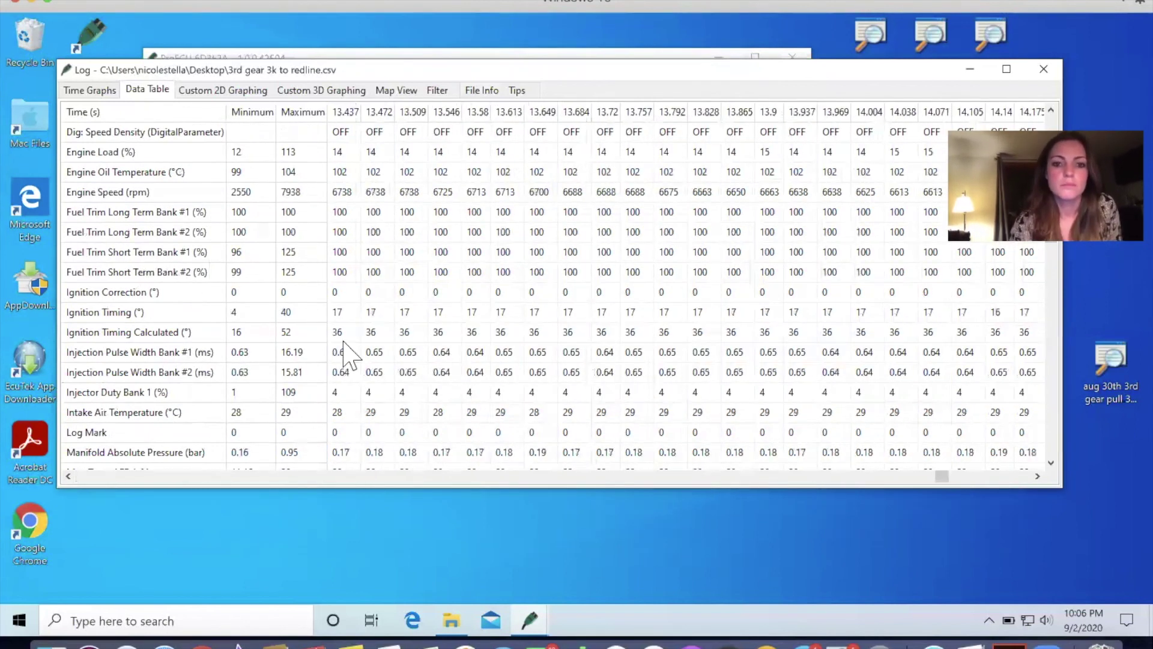
pyautogui.press('Down')
pyautogui.press('Down')
pyautogui.press('Down')
pyautogui.press('Down')
pyautogui.press('Down')
pyautogui.press('Down')
pyautogui.press('Down')
pyautogui.press('Down')
pyautogui.press('Down')
pyautogui.press('Down')
pyautogui.press('Down')
pyautogui.press('Down')
pyautogui.press('Down')
pyautogui.press('Down')
pyautogui.press('Down')
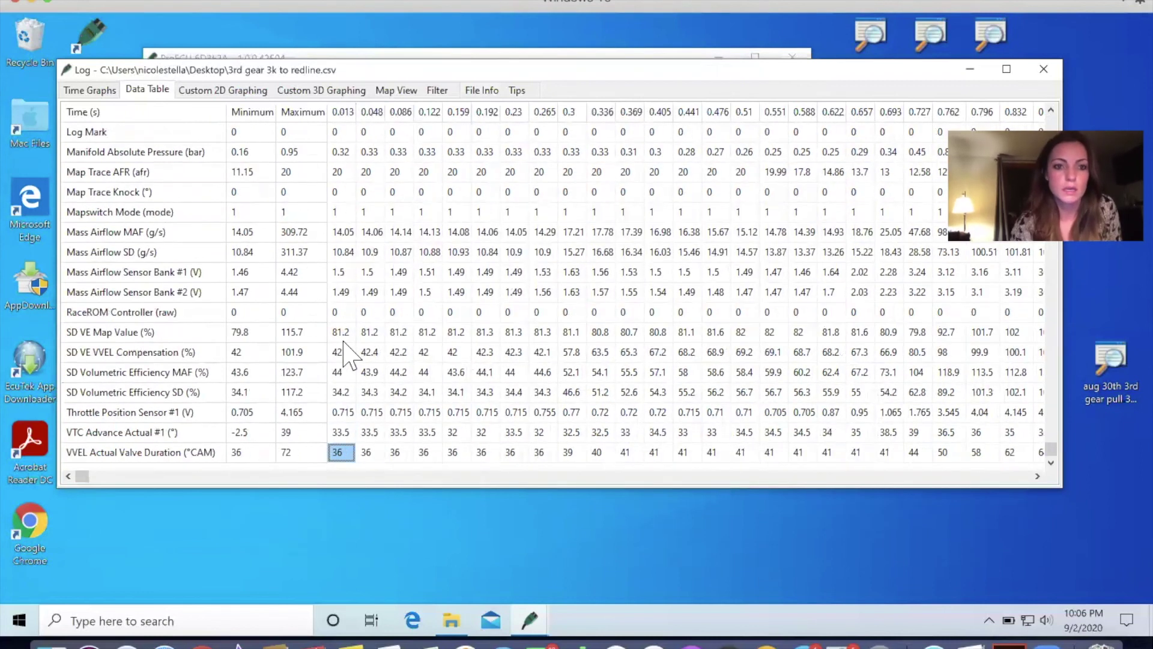